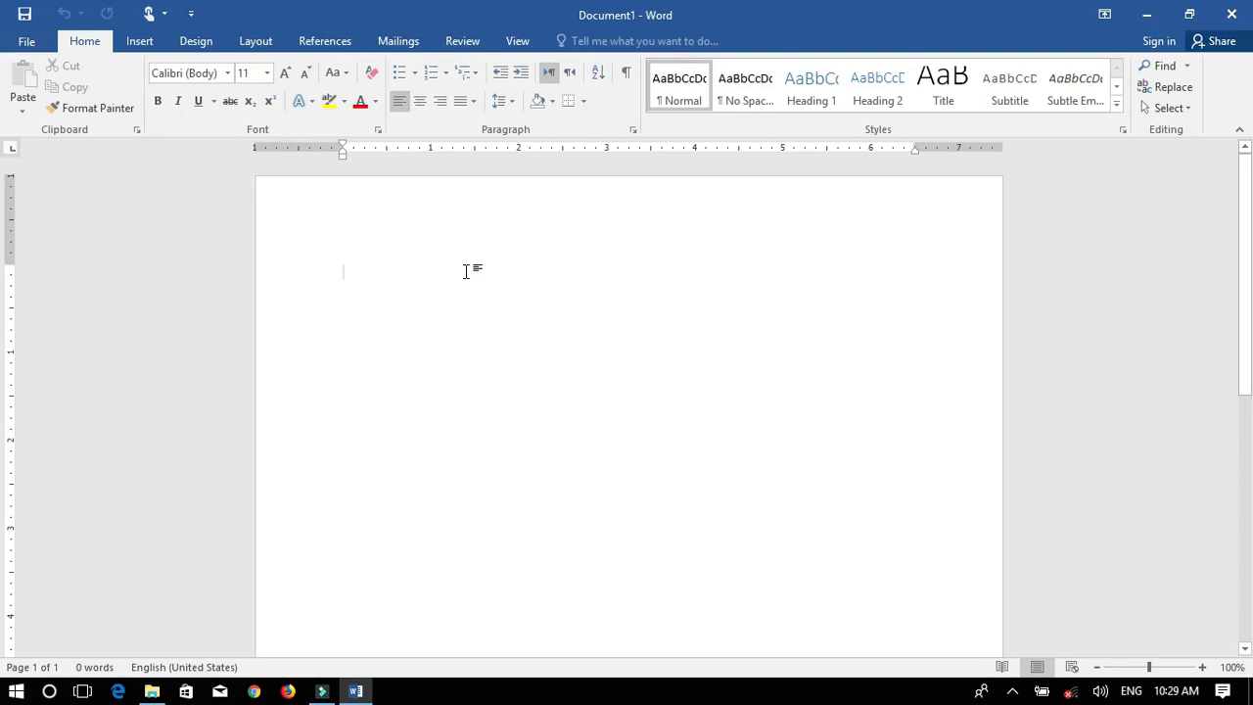
Step: Insert a table with four columns and six rows into the blank document
{"action": "left_click", "coordinate": [130, 42]}
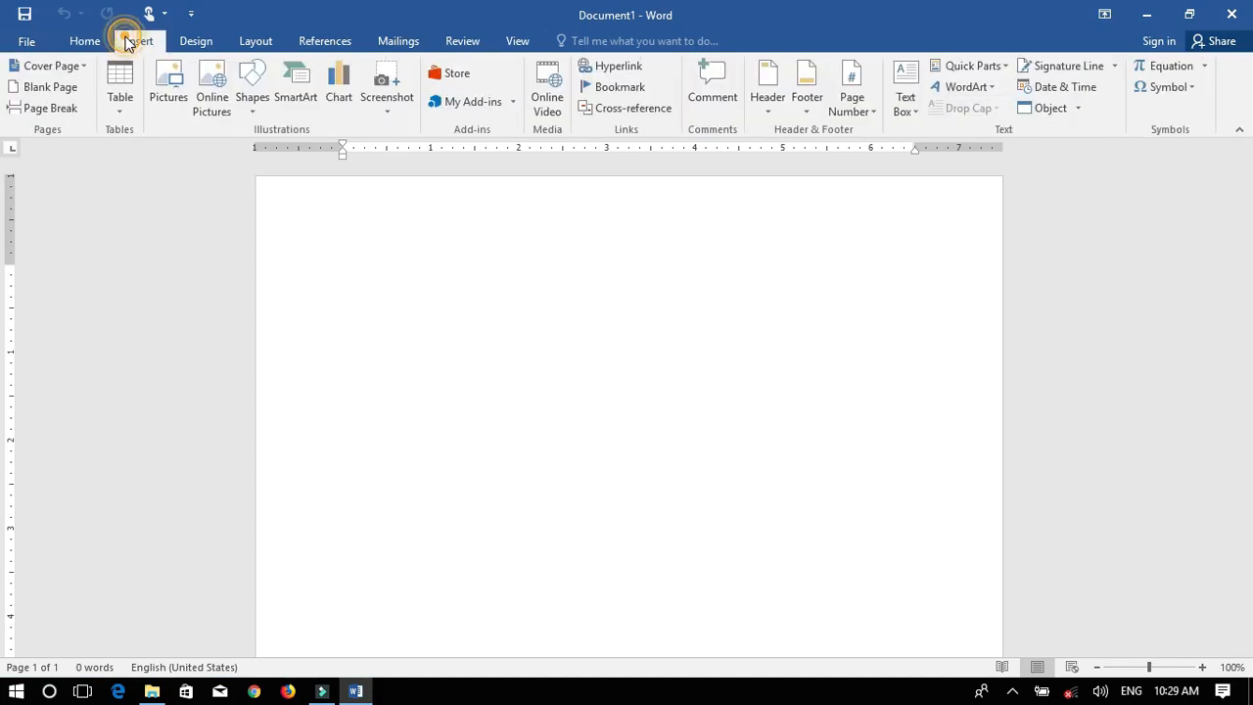
{"action": "left_click", "coordinate": [117, 101]}
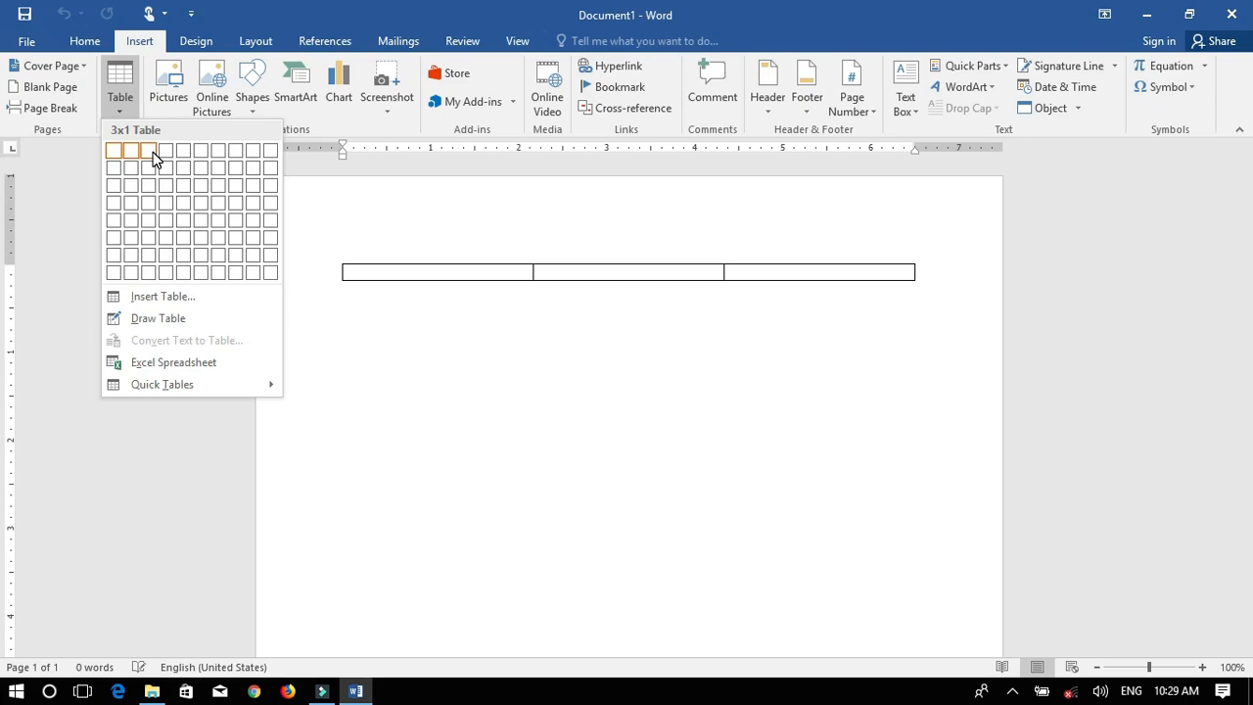
{"action": "left_click", "coordinate": [166, 233]}
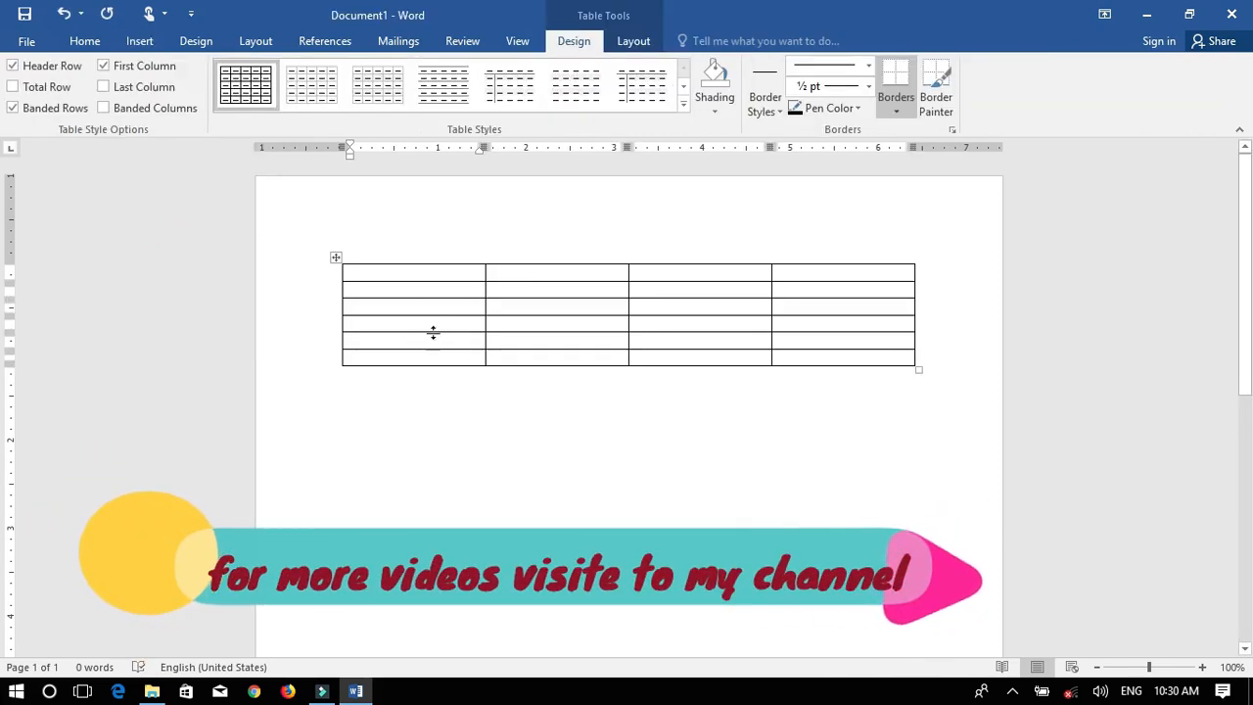
Step: Merge all cells of the table's first three rows into a single cell
{"action": "left_click_drag", "start_coordinate": [356, 271], "coordinate": [833, 300]}
{"action": "left_click", "coordinate": [634, 41]}
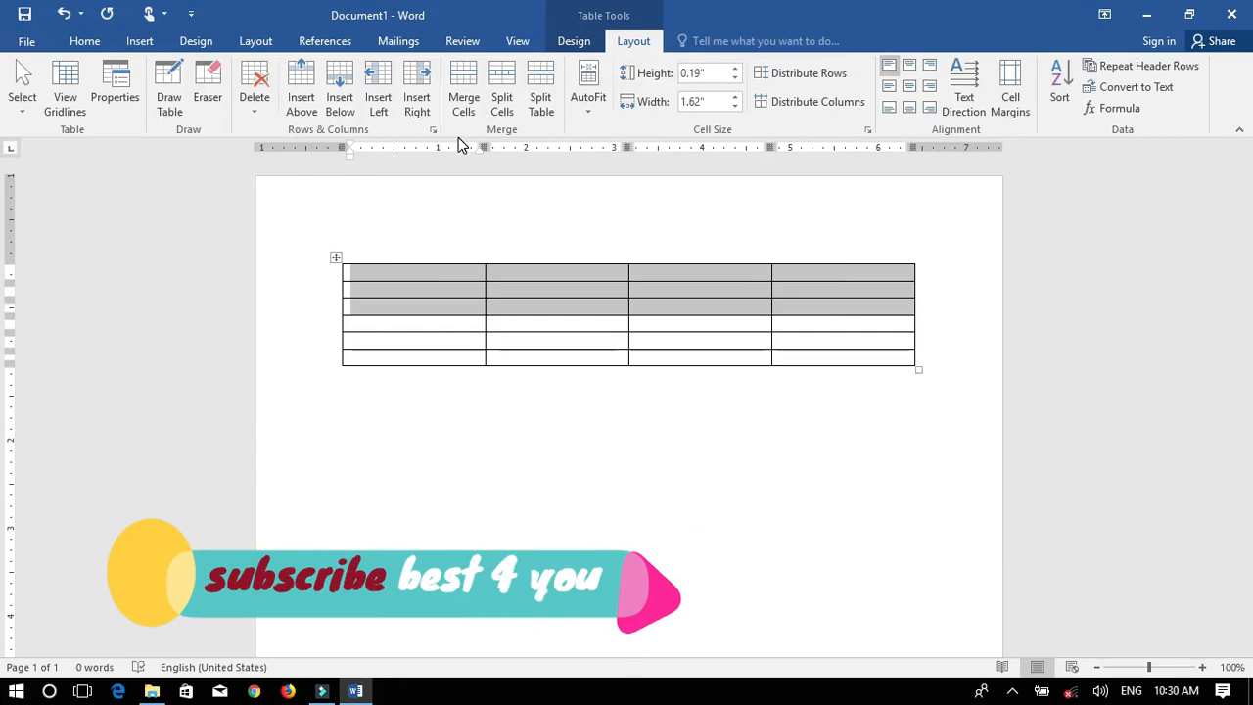
{"action": "left_click", "coordinate": [466, 74]}
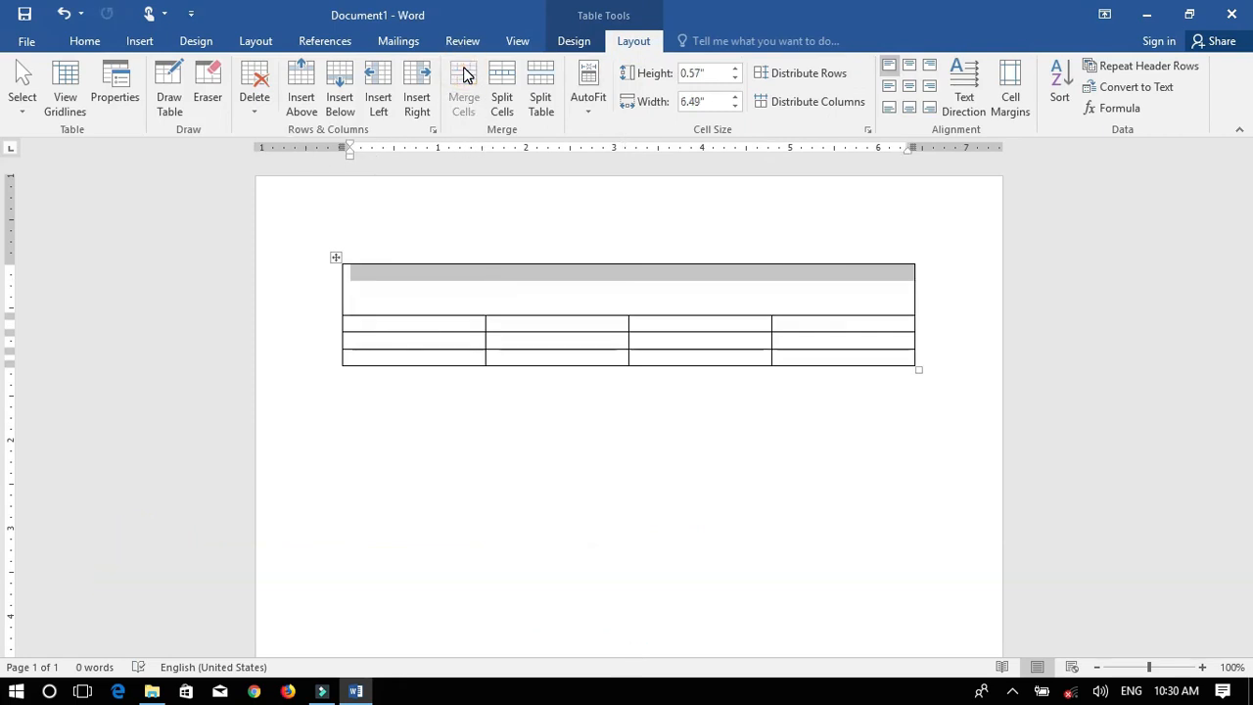
Step: Reduce the page's top margin to about 0.5 inch and align the merged cell's content to Top Center
{"action": "left_click_drag", "start_coordinate": [6, 262], "coordinate": [6, 209]}
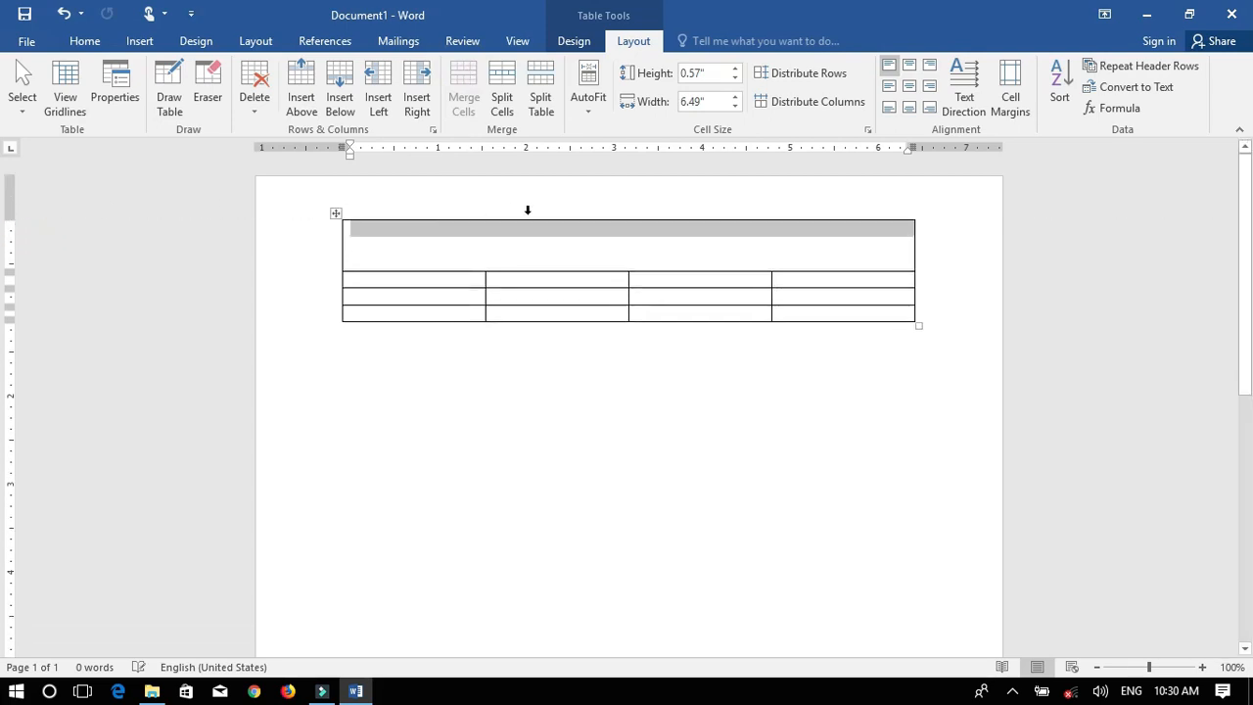
{"action": "left_click", "coordinate": [555, 236]}
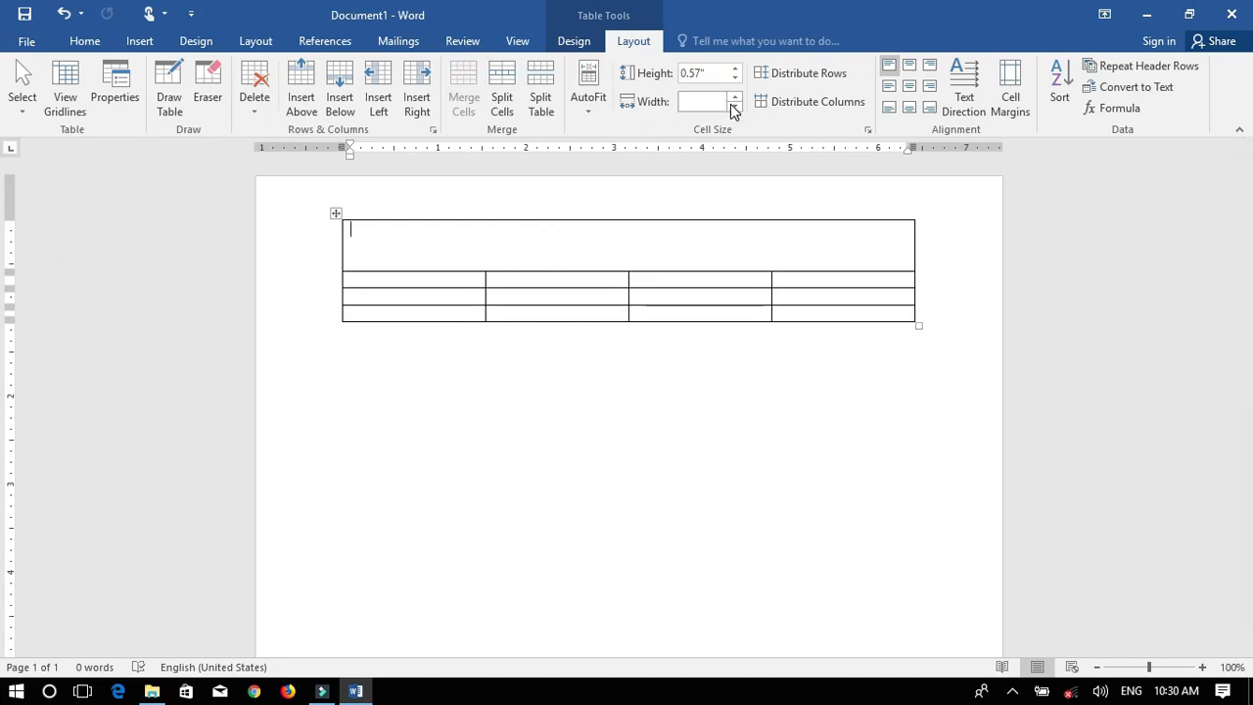
{"action": "left_click", "coordinate": [910, 87]}
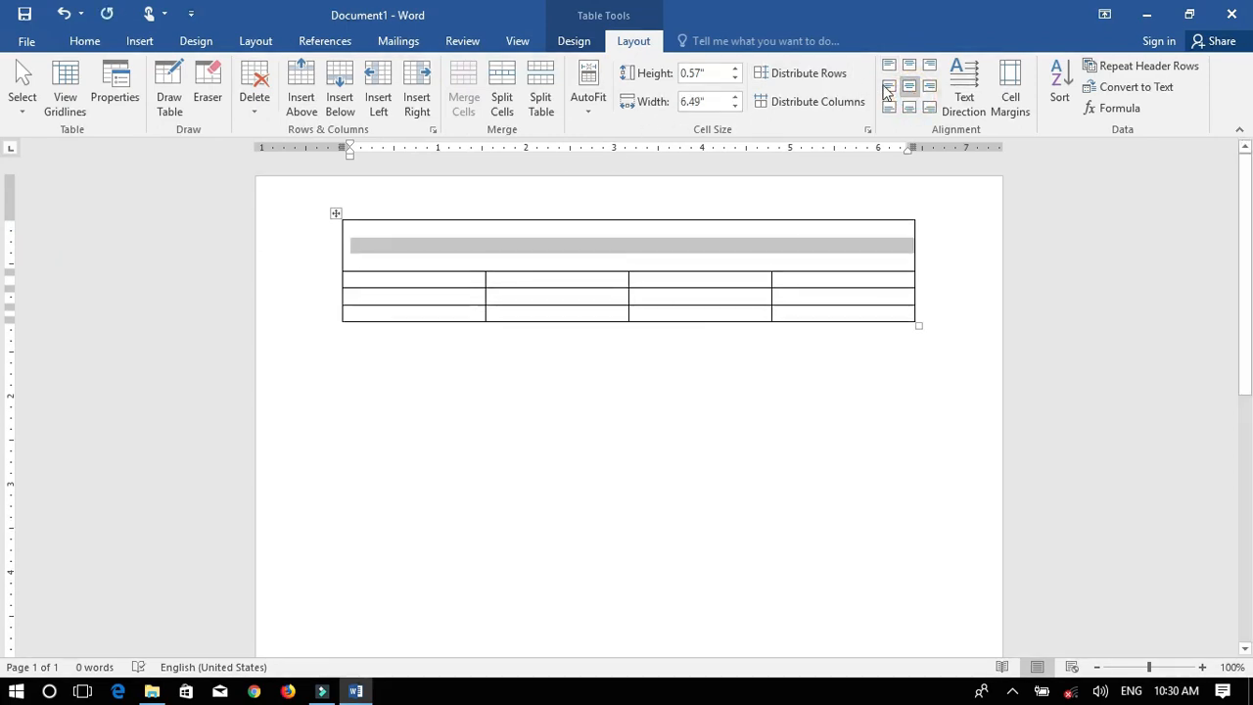
{"action": "left_click", "coordinate": [909, 65]}
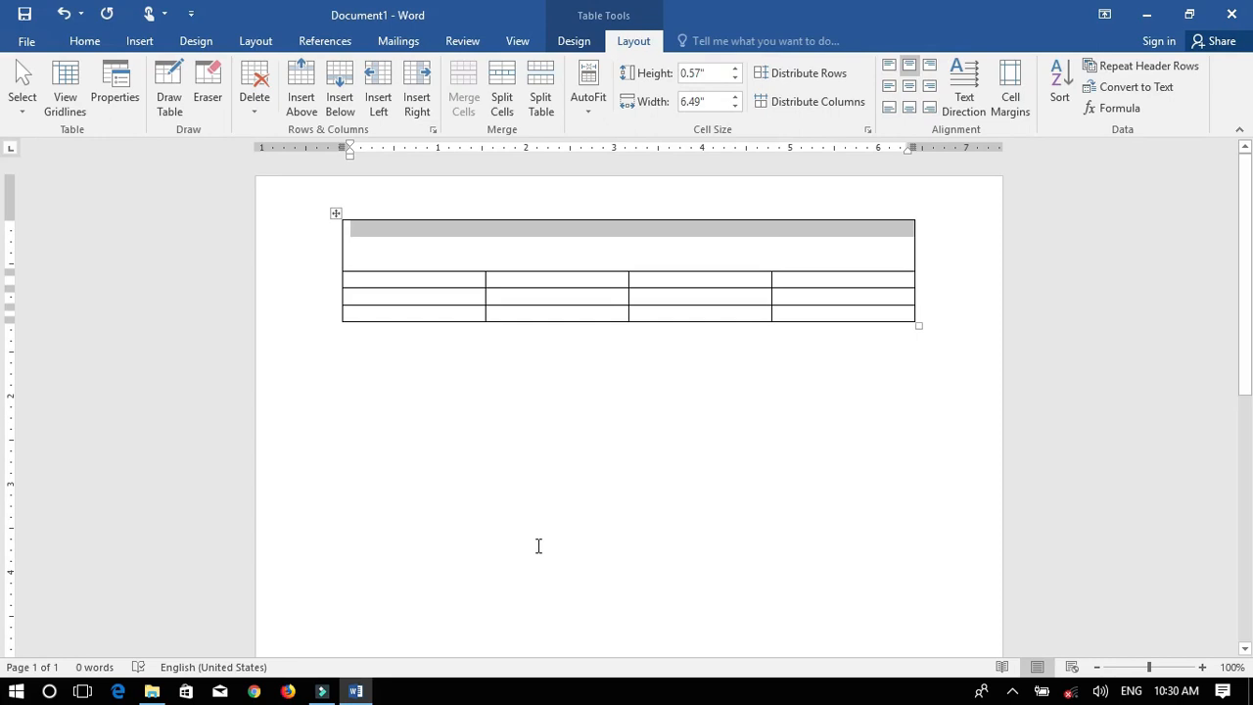
Step: Enter the heading "New export company pvt .ltd" in the merged cell and start a new line below it
{"action": "type", "text": "New"}
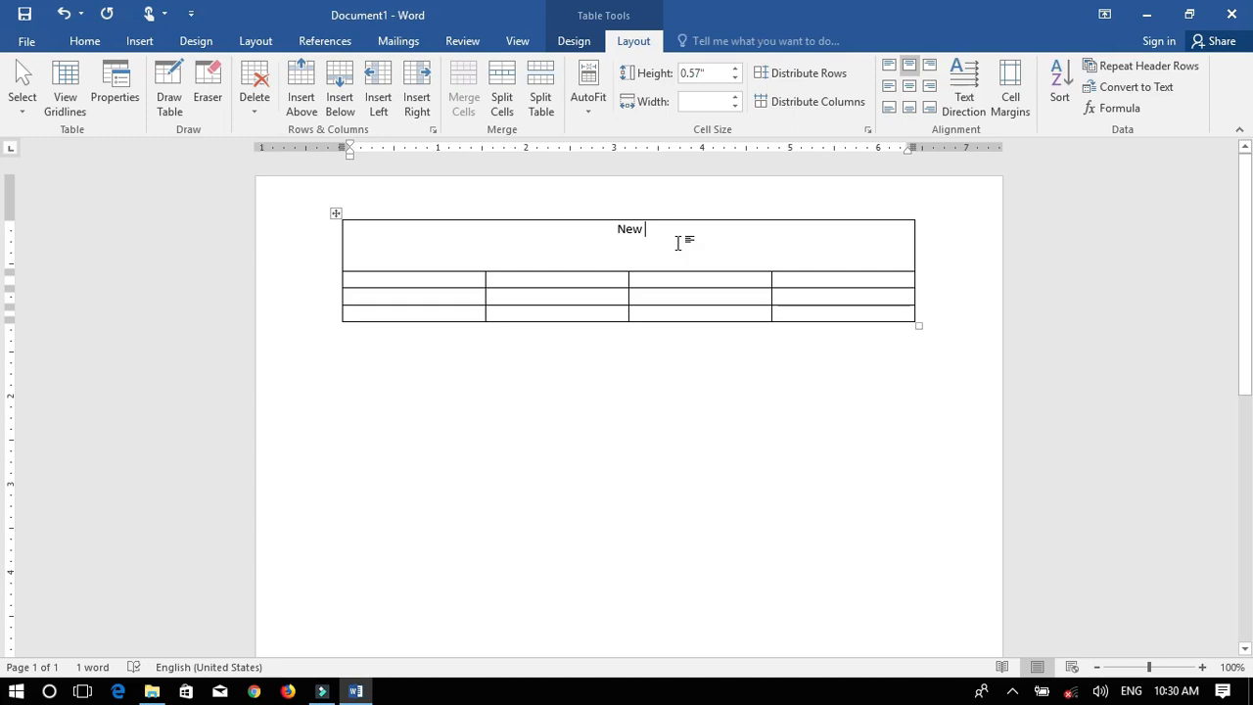
{"action": "type", "text": " export"}
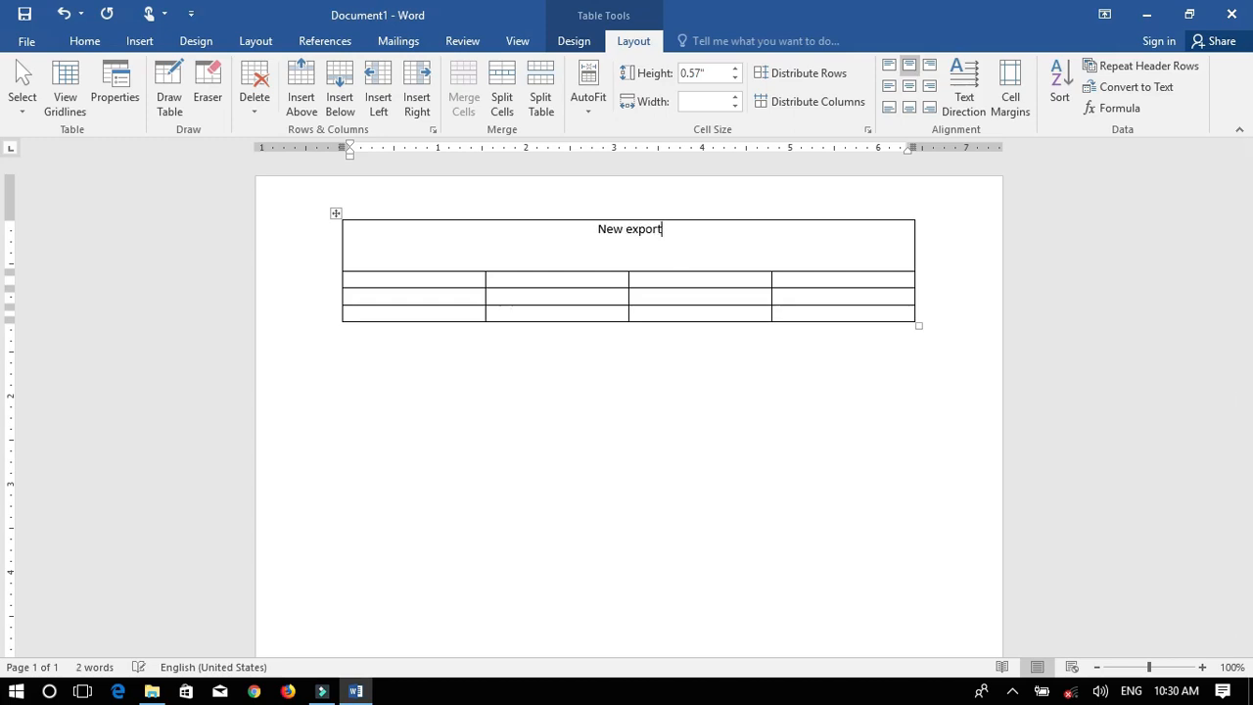
{"action": "left_click", "coordinate": [711, 232]}
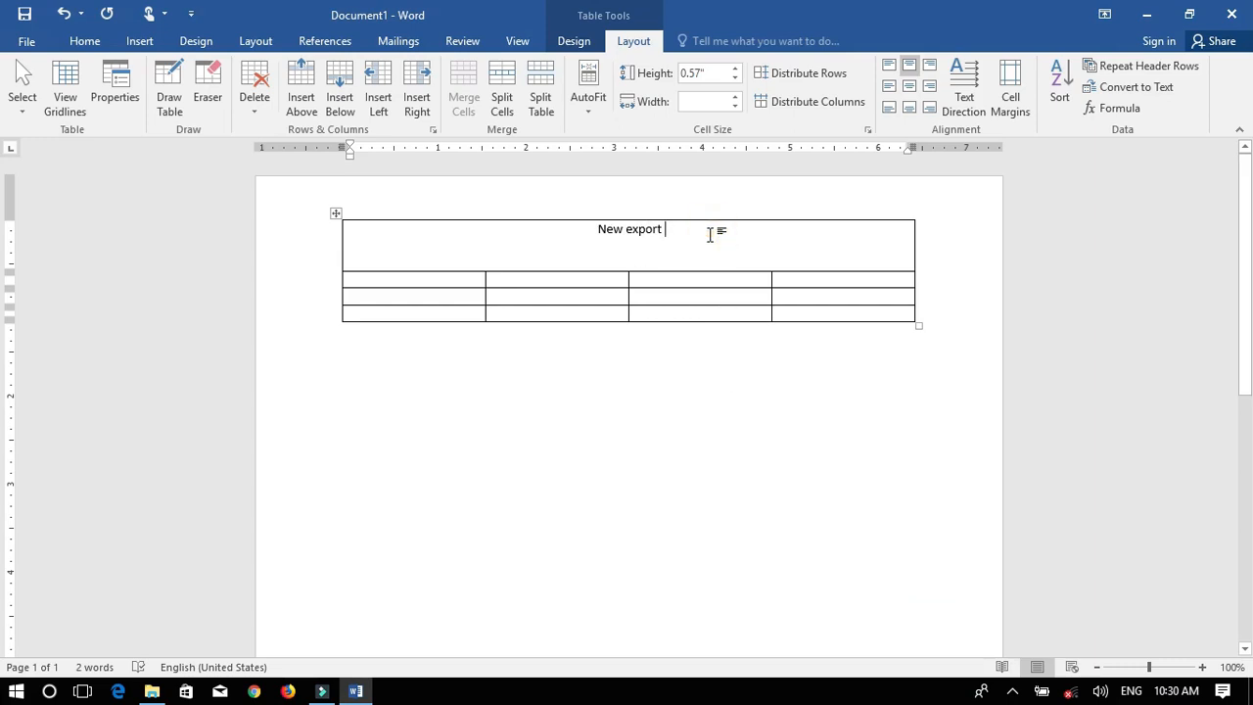
{"action": "type", "text": "company"}
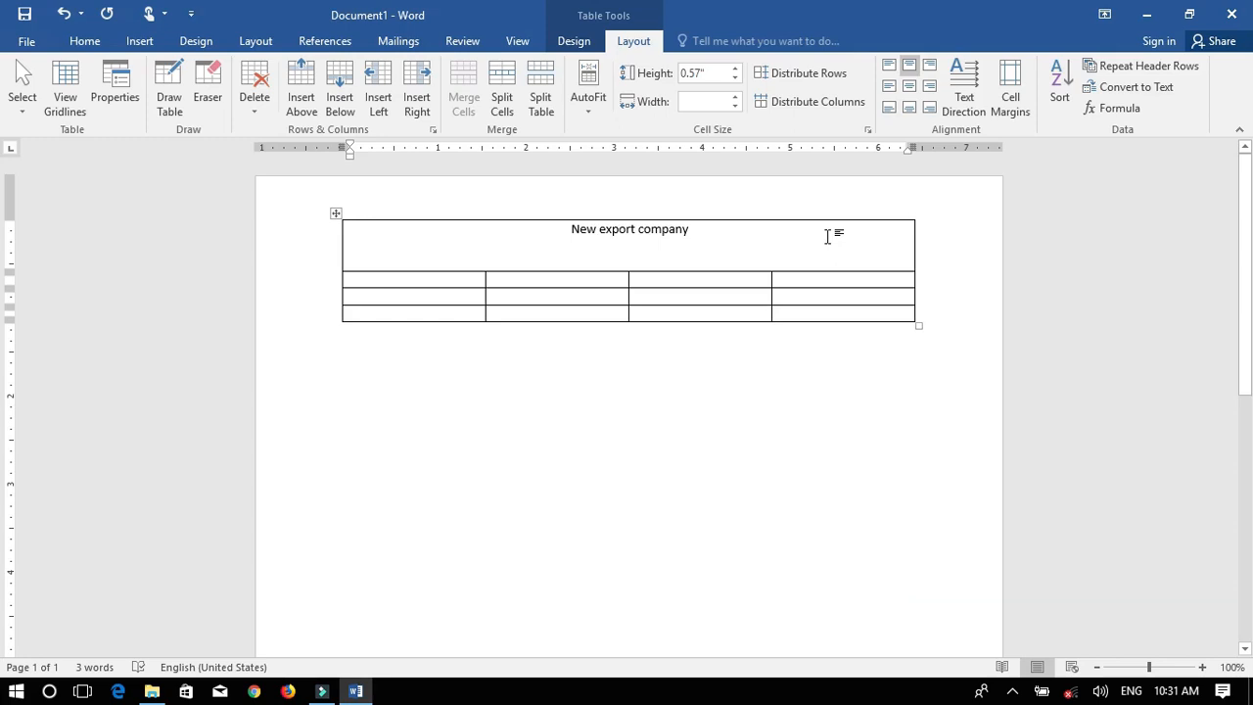
{"action": "left_click", "coordinate": [714, 233]}
{"action": "type", "text": "pvt"}
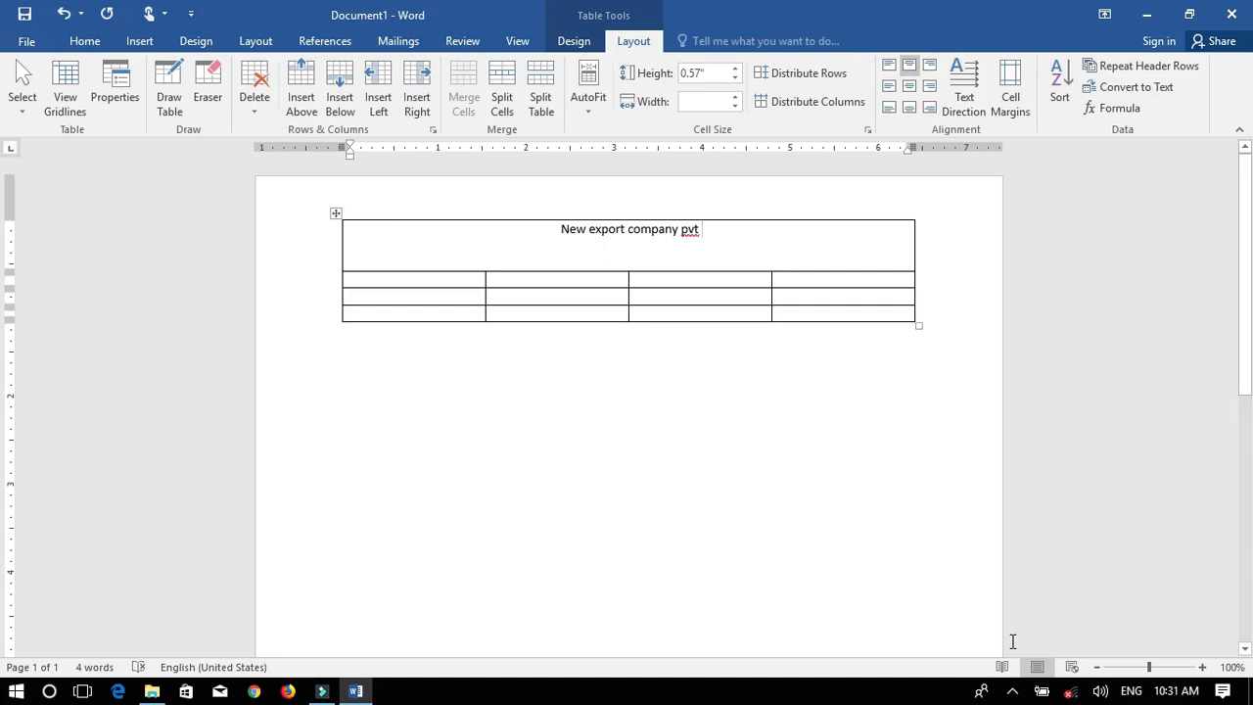
{"action": "type", "text": " .l"}
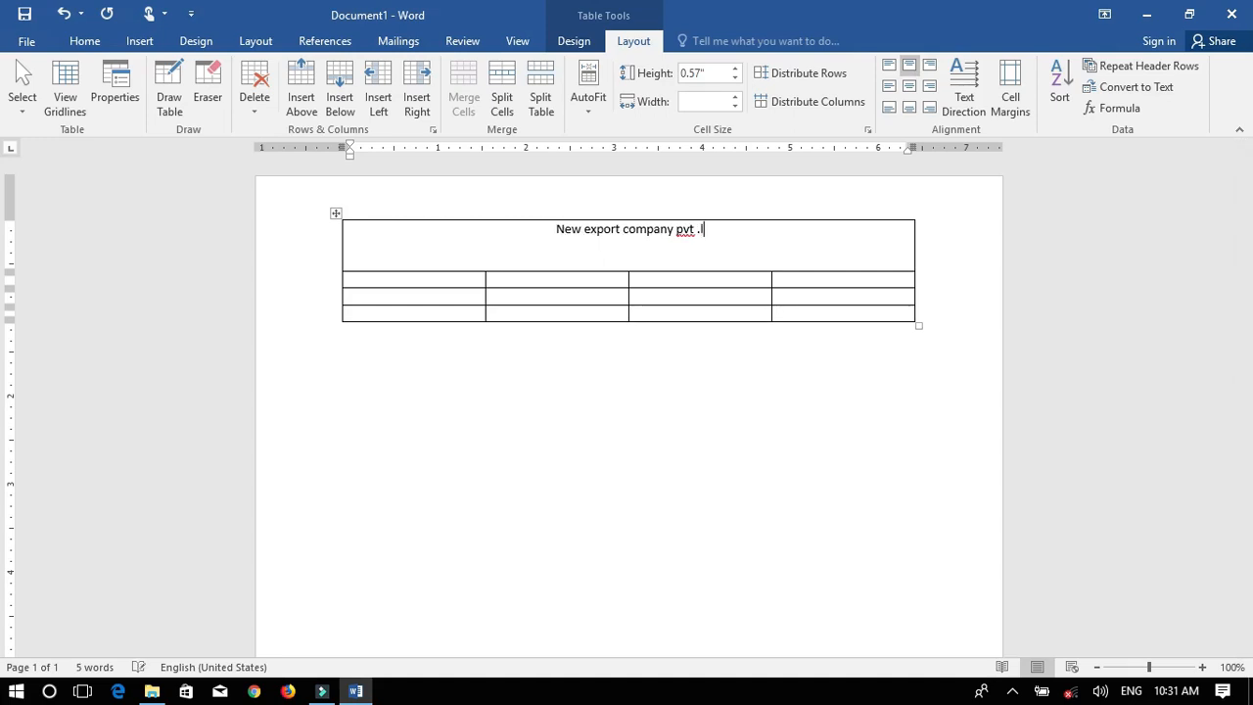
{"action": "type", "text": "td"}
{"action": "key", "text": "Return"}
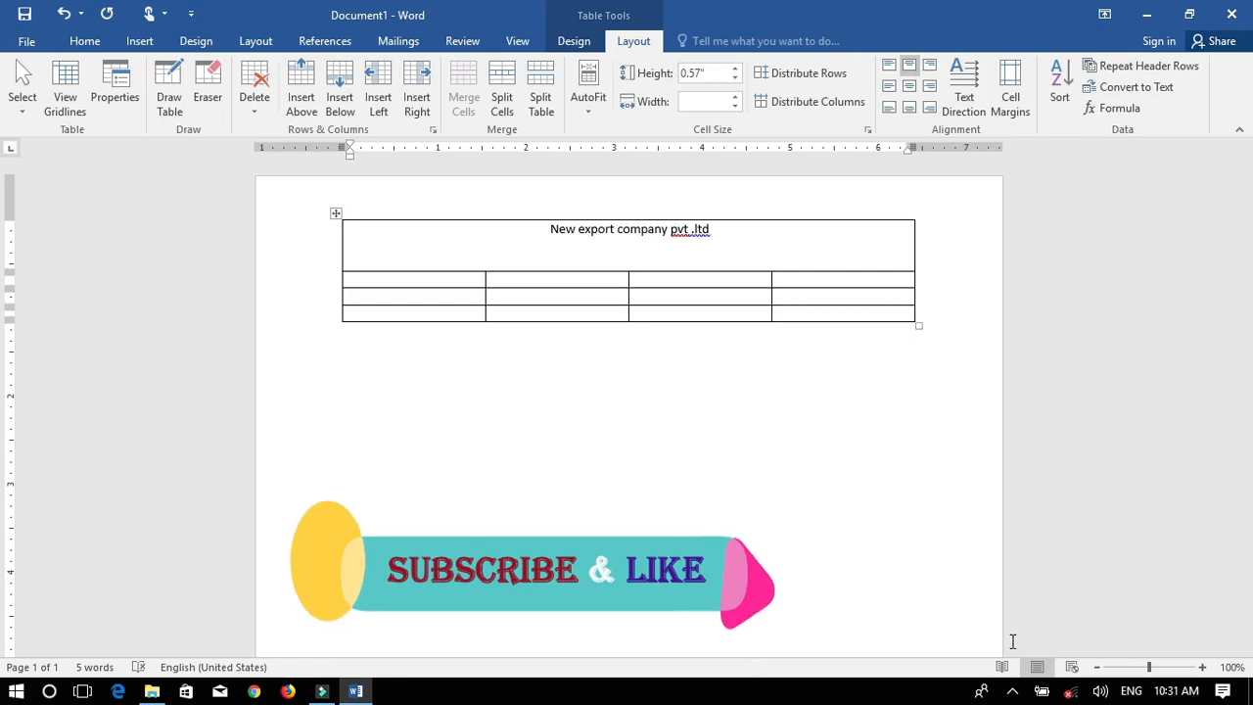
Step: Write "Afghanistan Kabul" as the second line of the merged heading cell
{"action": "type", "text": "afghanistn"}
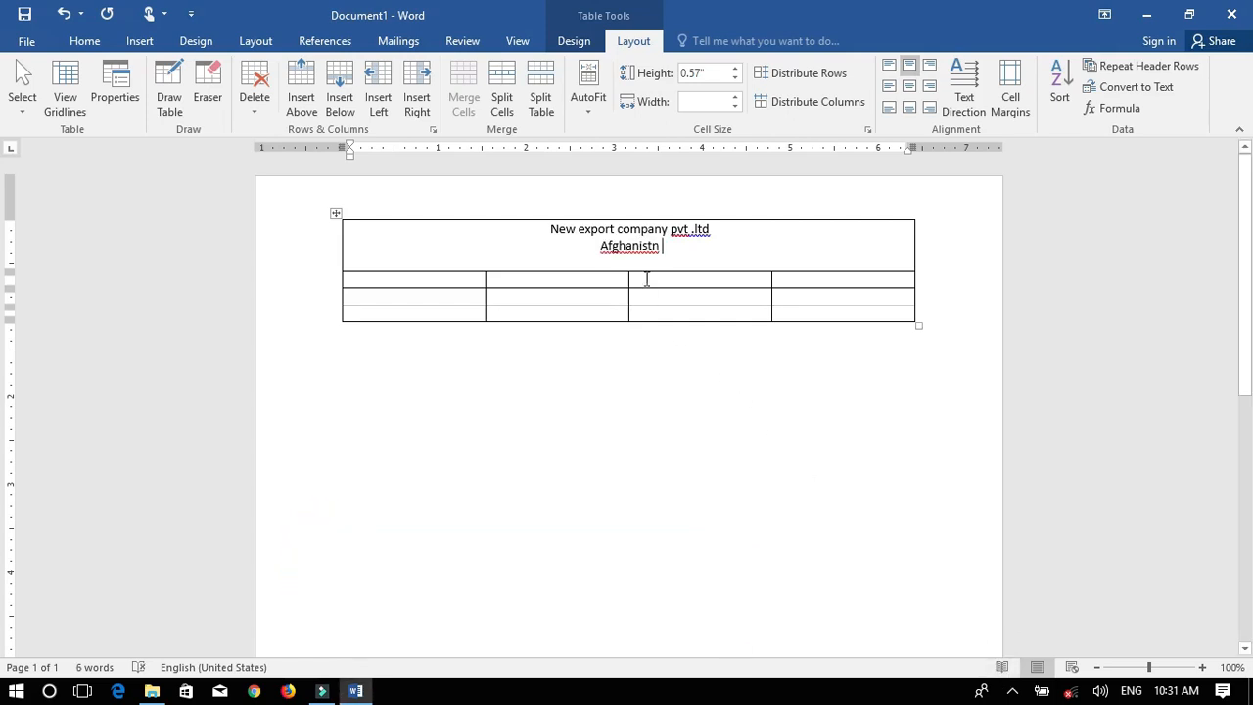
{"action": "left_click", "coordinate": [654, 246]}
{"action": "type", "text": "a"}
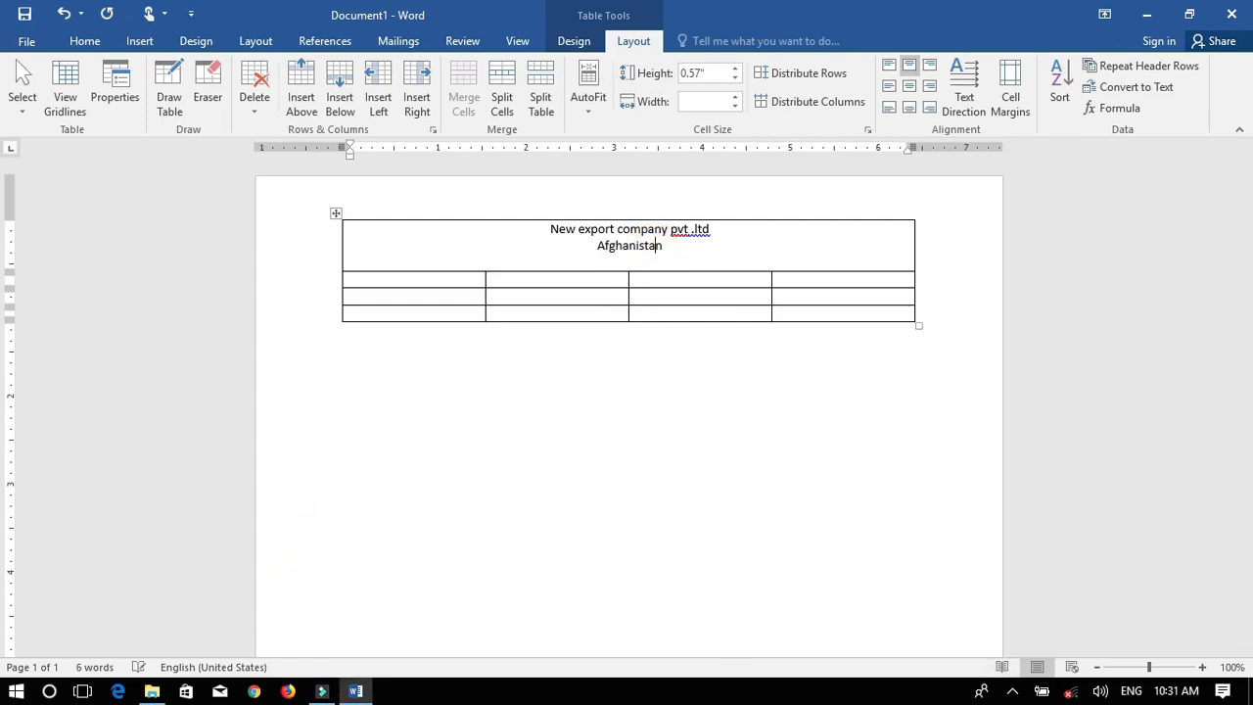
{"action": "key", "text": "Right"}
{"action": "type", "text": "kabul"}
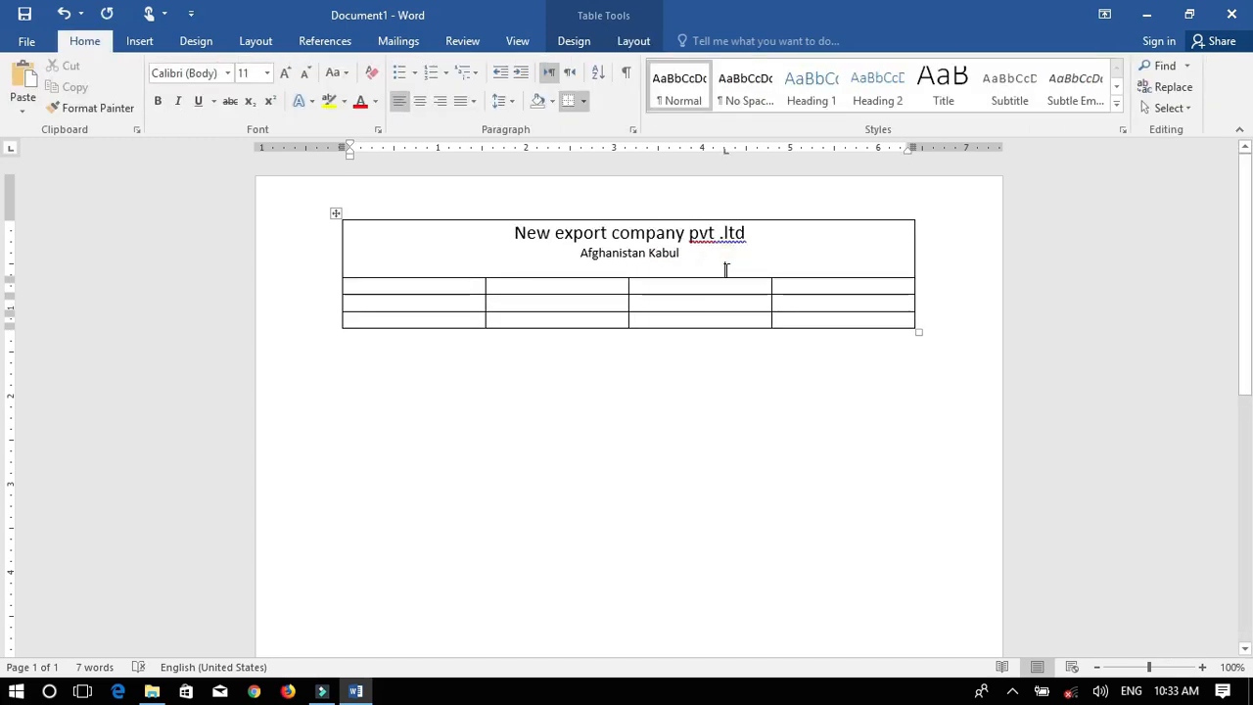
Step: Add a "Date:" label followed by a dotted fill-in line beneath the location, ending with a new line
{"action": "type", "text": "Date"}
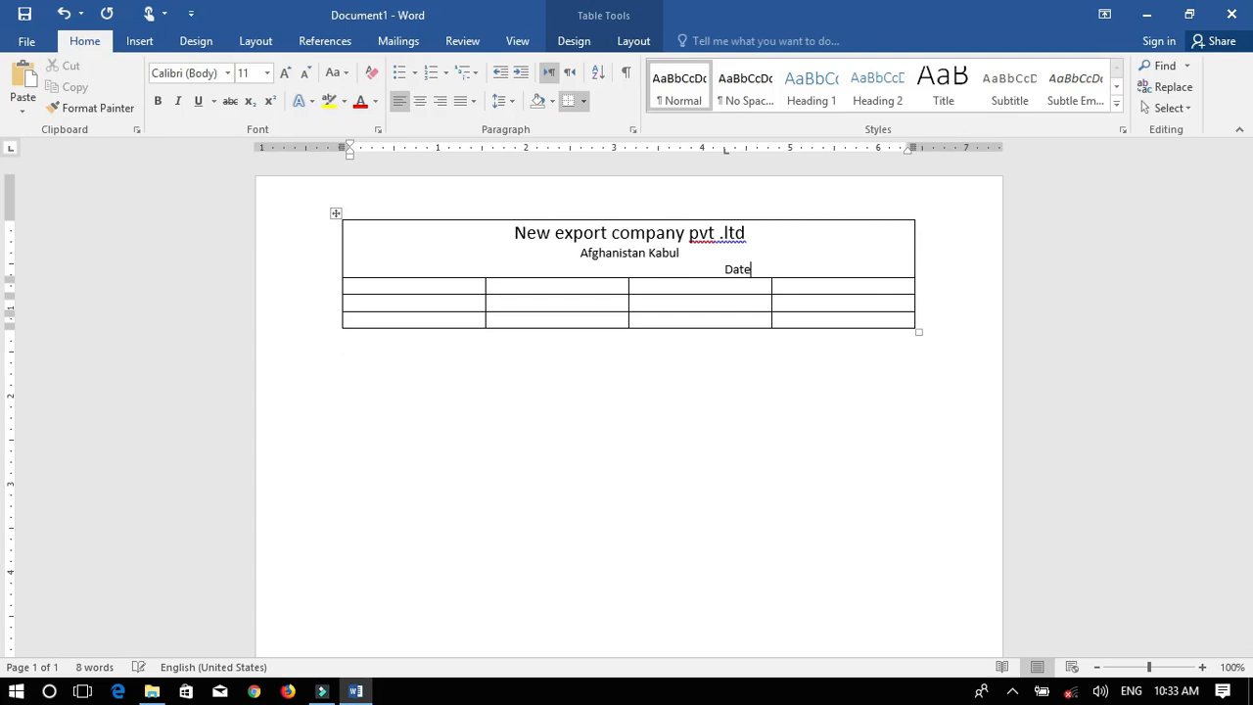
{"action": "type", "text": ":.................................."}
{"action": "key", "text": "Return"}
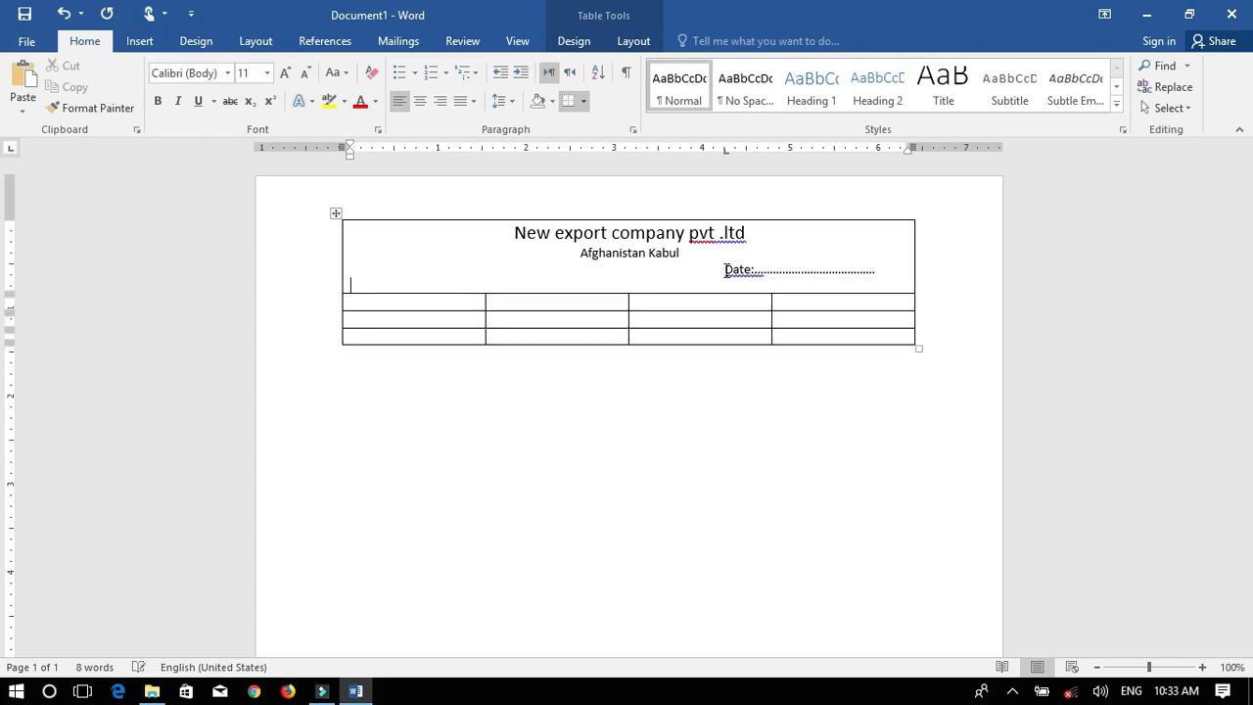
Step: Add the label "Party nam:" with a long dotted fill-in line below the date, ending with a new line
{"action": "type", "text": "prty"}
{"action": "key", "text": "BackSpace"}
{"action": "key", "text": "BackSpace"}
{"action": "key", "text": "BackSpace"}
{"action": "type", "text": "ary"}
{"action": "key", "text": "BackSpace"}
{"action": "type", "text": "ty "}
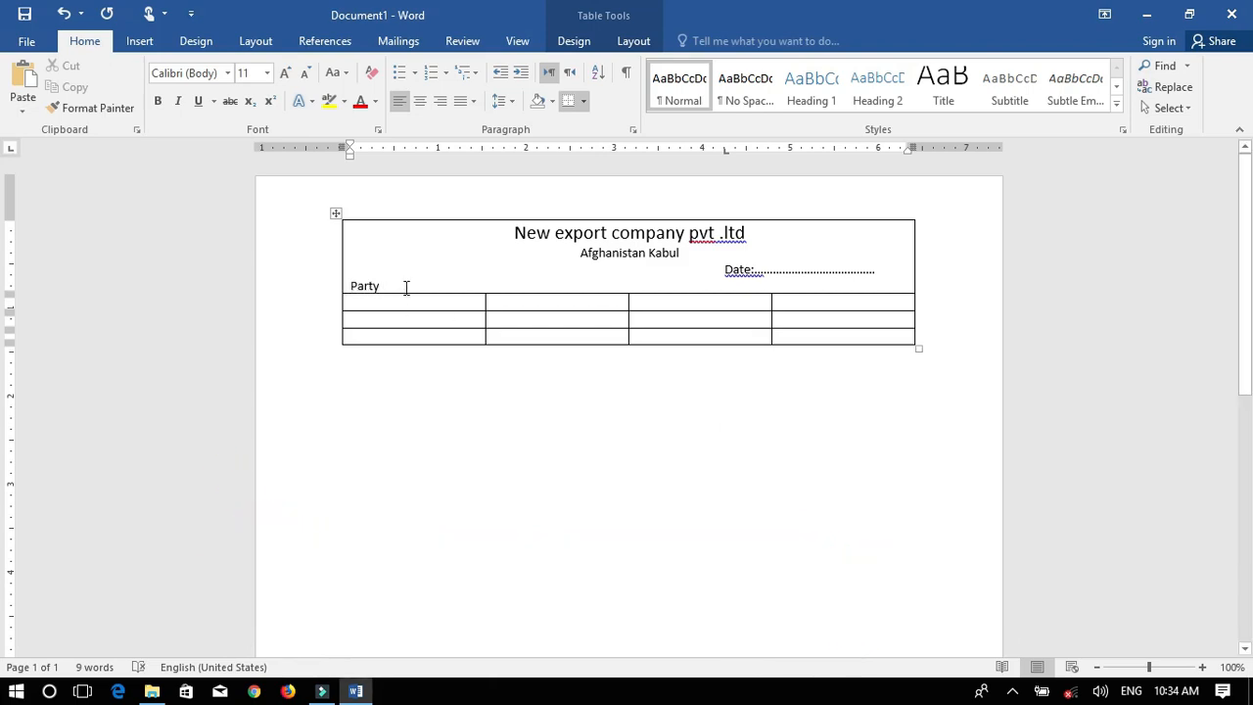
{"action": "type", "text": "nam"}
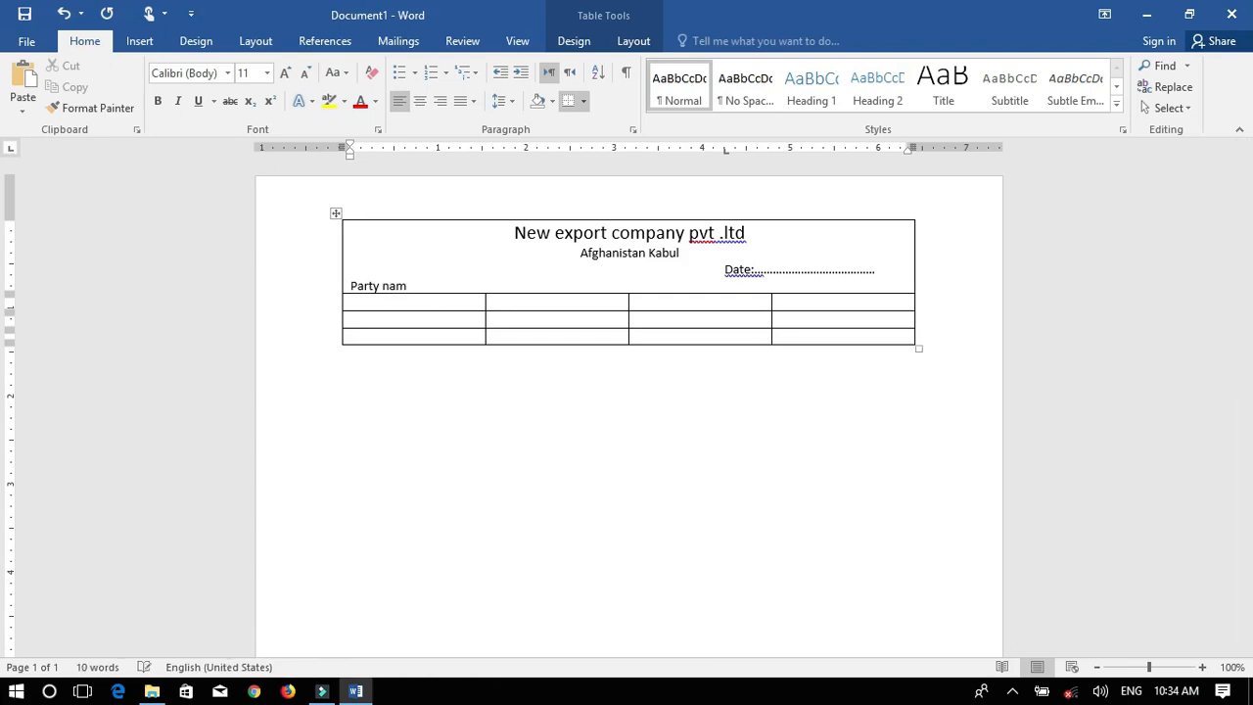
{"action": "type", "text": ":................................................................................................................"}
{"action": "key", "text": "Return"}
Step: Add the label "Address :" with a dotted fill-in line as long as the party name line above it
{"action": "type", "text": "ac"}
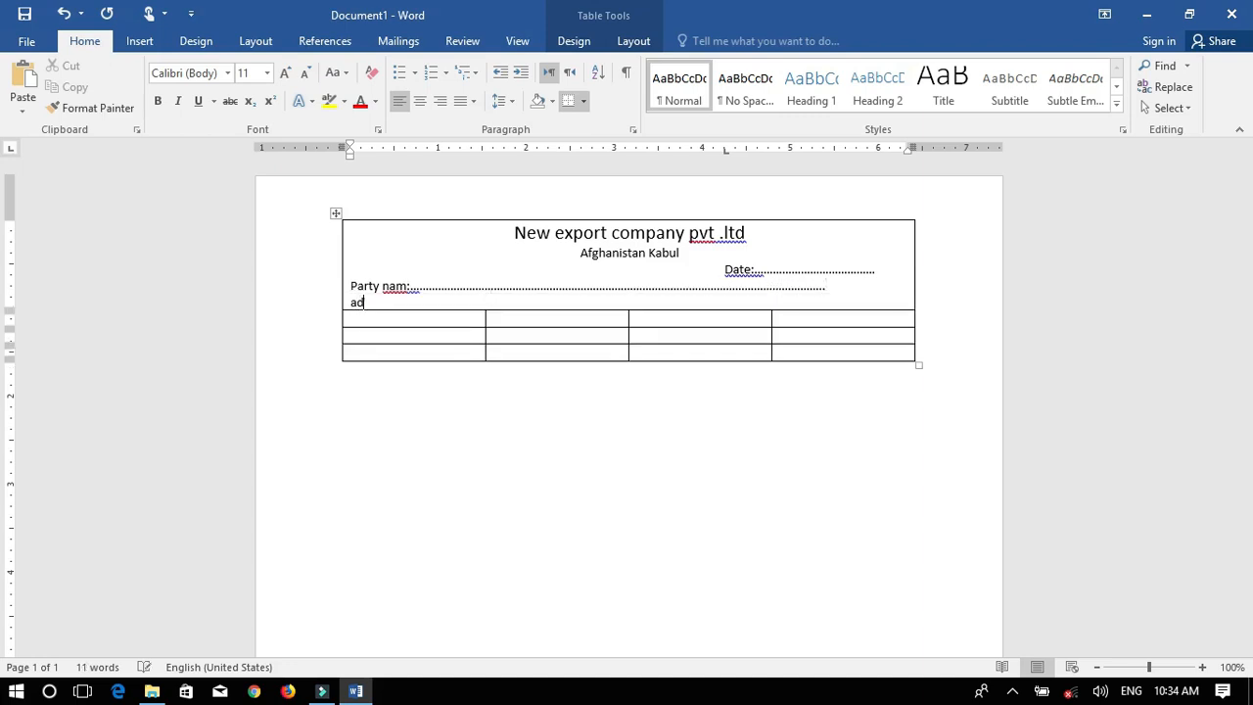
{"action": "type", "text": "ress"}
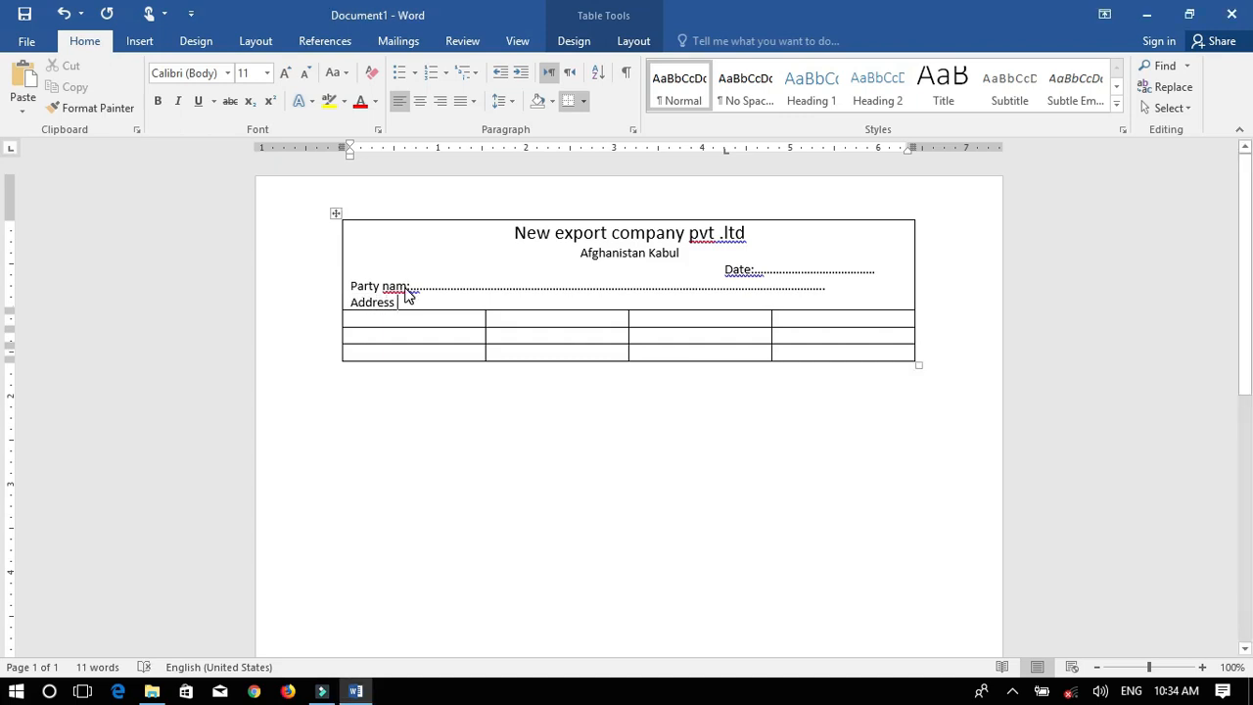
{"action": "type", "text": " :................................................................................................................"}
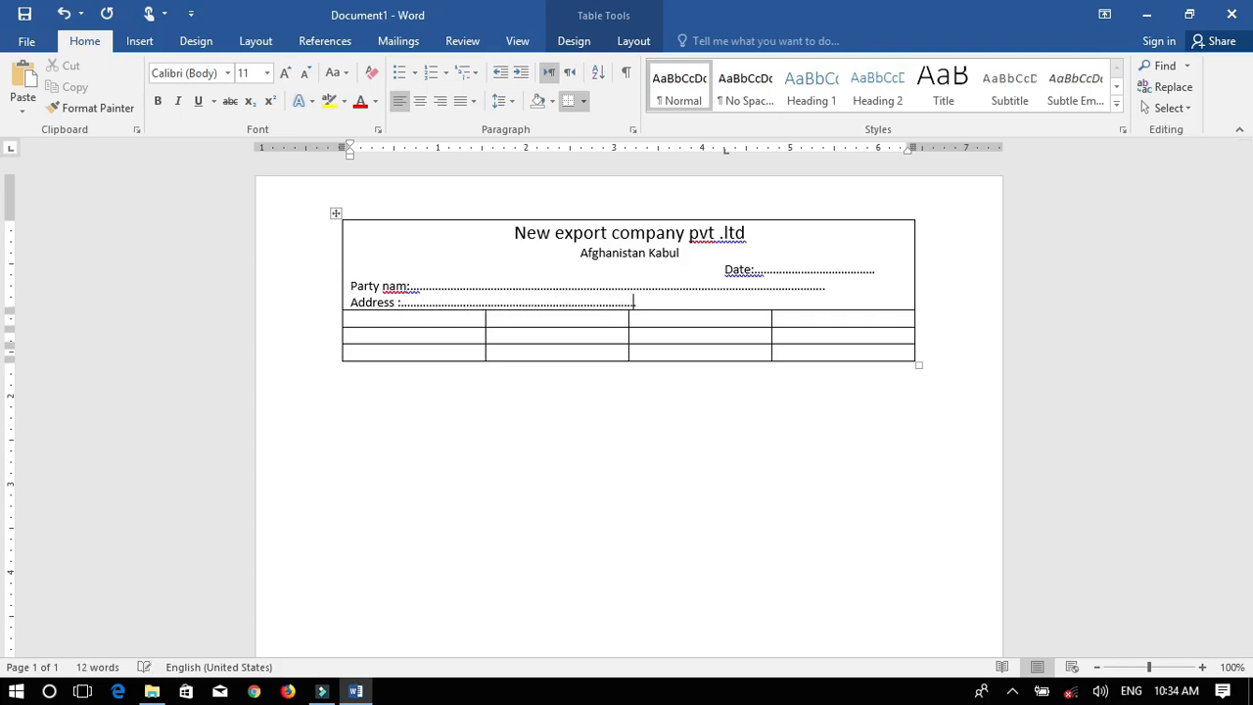
{"action": "type", "text": "...."}
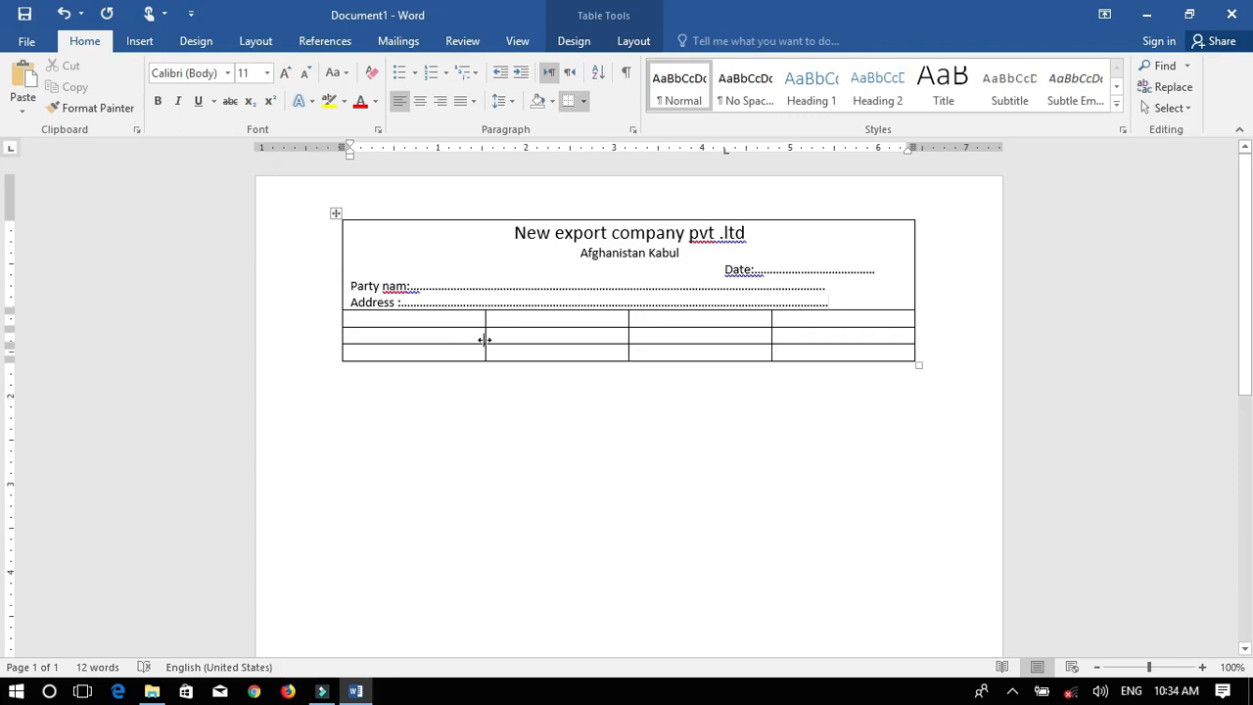
Step: Enter "SN" as the first column header in the row below the merged cell
{"action": "left_click", "coordinate": [396, 318]}
{"action": "type", "text": "S"}
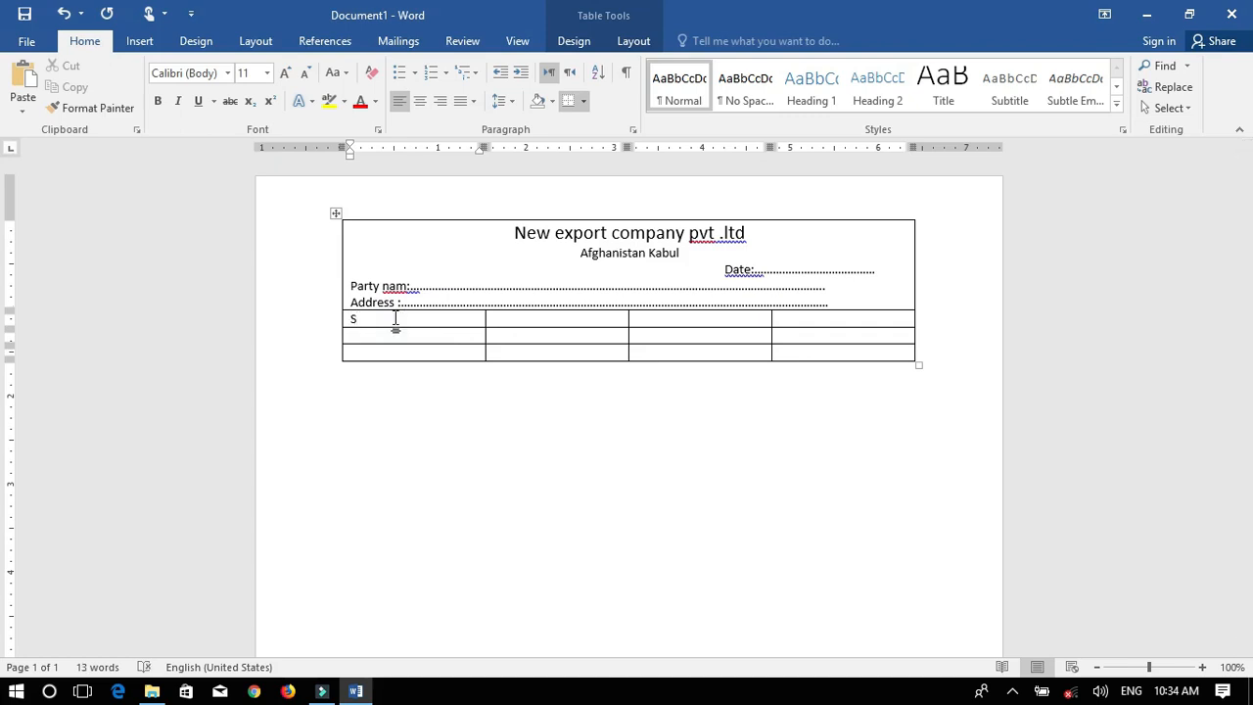
{"action": "type", "text": "/"}
{"action": "type", "text": "N"}
{"action": "key", "text": "BackSpace"}
{"action": "key", "text": "BackSpace"}
{"action": "type", "text": "N"}
Step: Enter "Name of items" as the second column header
{"action": "key", "text": "Tab"}
{"action": "type", "text": "not"}
{"action": "key", "text": "BackSpace"}
{"action": "key", "text": "BackSpace"}
{"action": "key", "text": "BackSpace"}
{"action": "type", "text": "Name"}
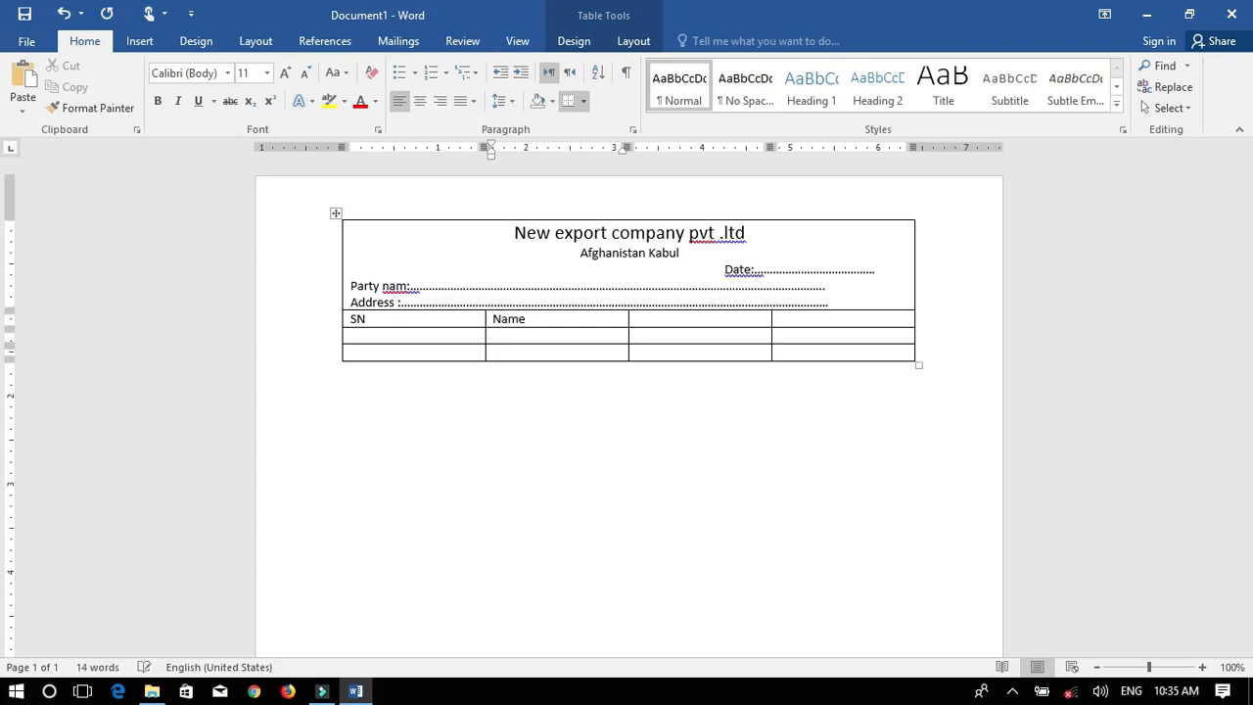
{"action": "type", "text": " of "}
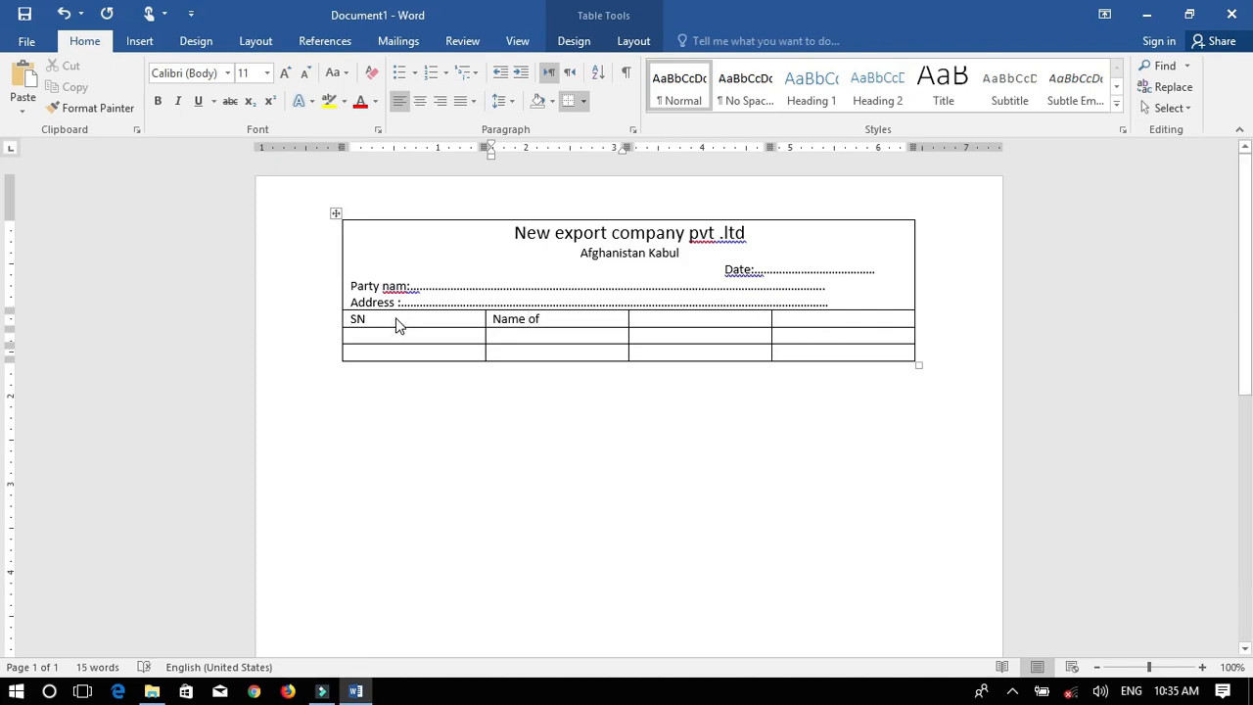
{"action": "type", "text": "items"}
Step: Enter "Qty" and "price" as the third and fourth column headers
{"action": "left_click", "coordinate": [682, 321]}
{"action": "type", "text": "Q"}
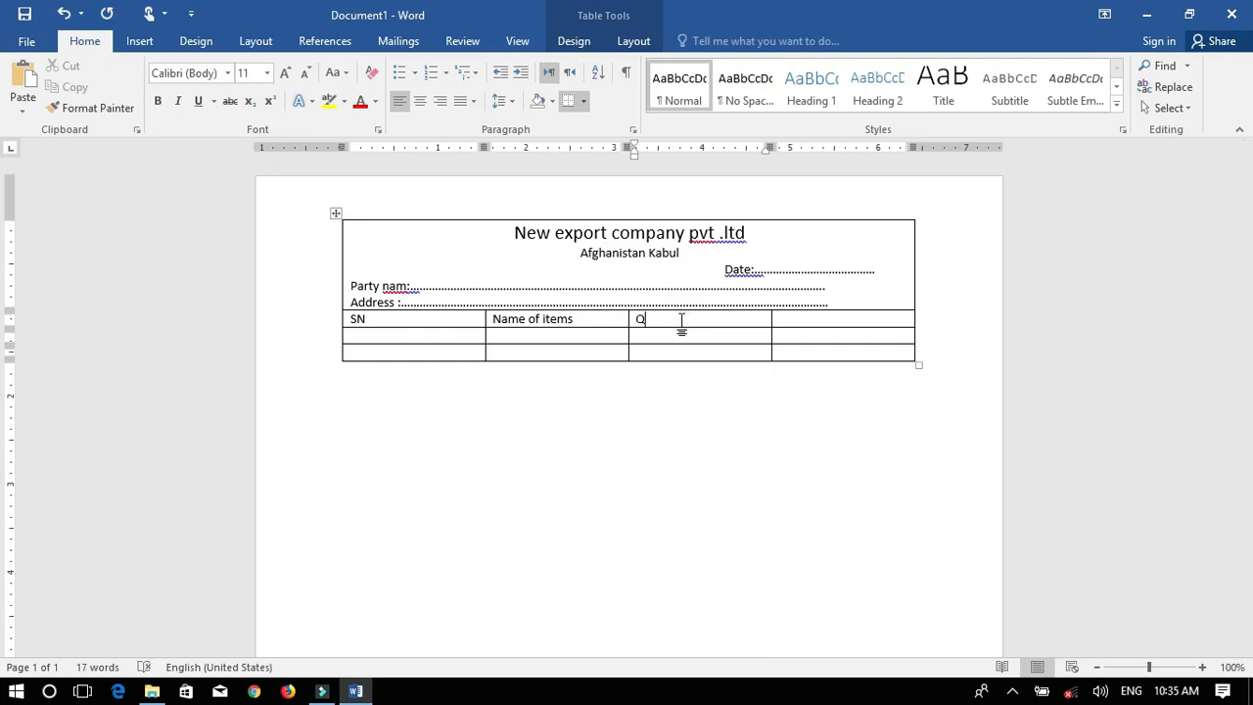
{"action": "type", "text": "ty"}
{"action": "key", "text": "Tab"}
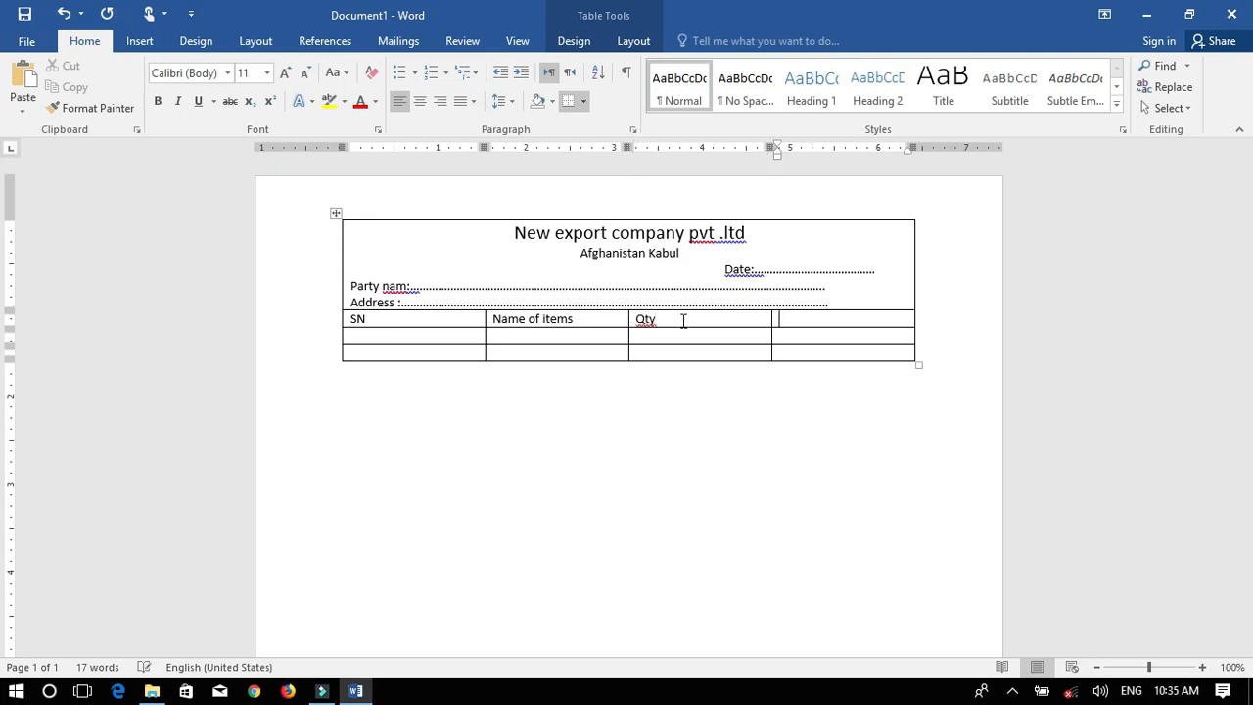
{"action": "left_click", "coordinate": [818, 319]}
Step: Insert a new row below the first empty row under the column headers
{"action": "left_click", "coordinate": [548, 333]}
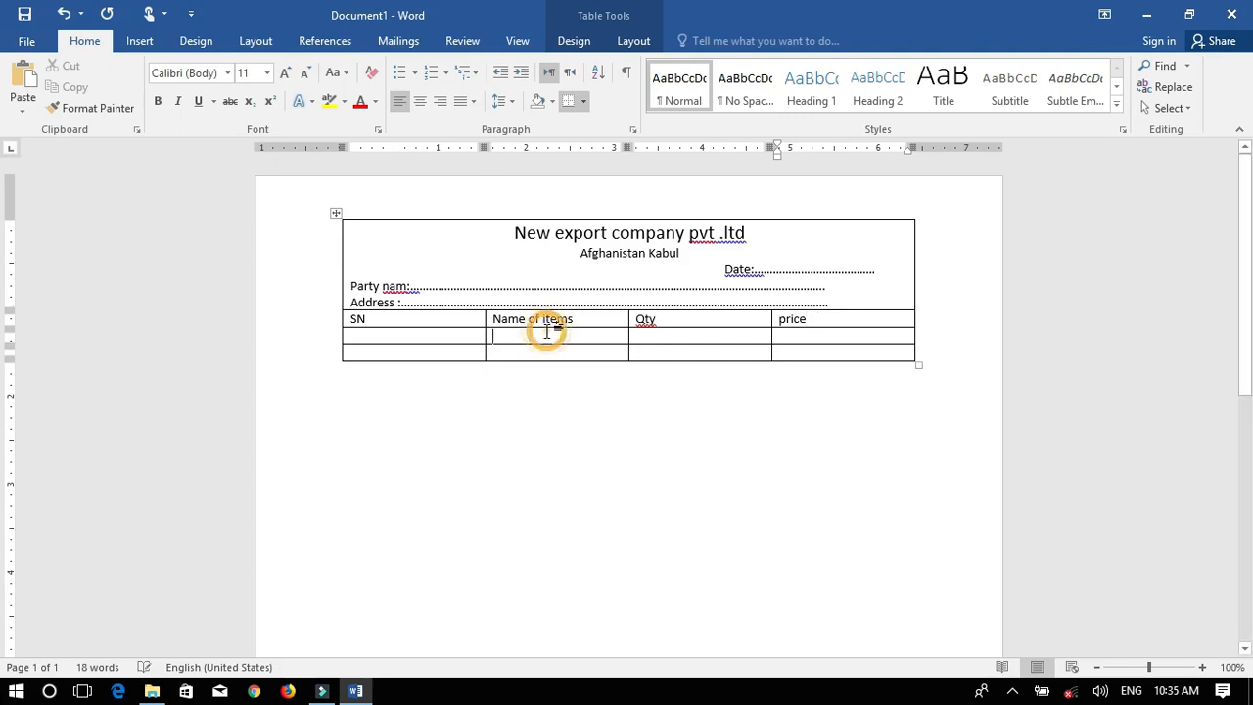
{"action": "left_click", "coordinate": [639, 42]}
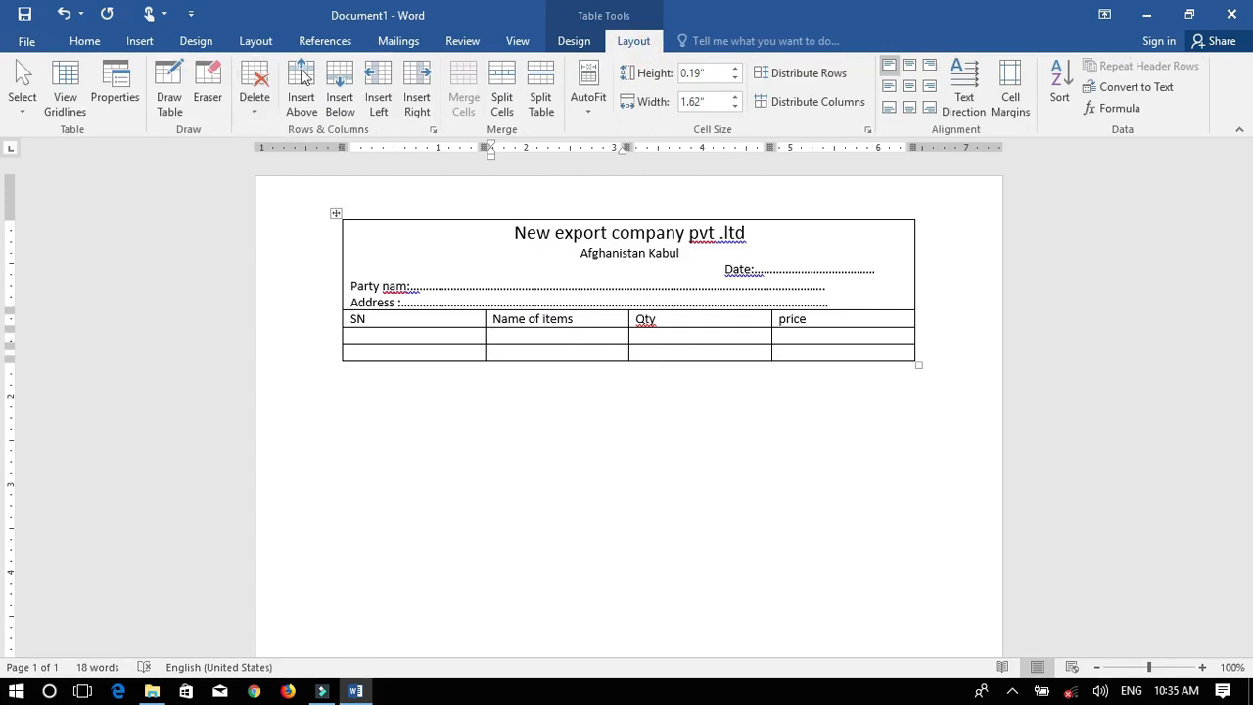
{"action": "left_click", "coordinate": [342, 85]}
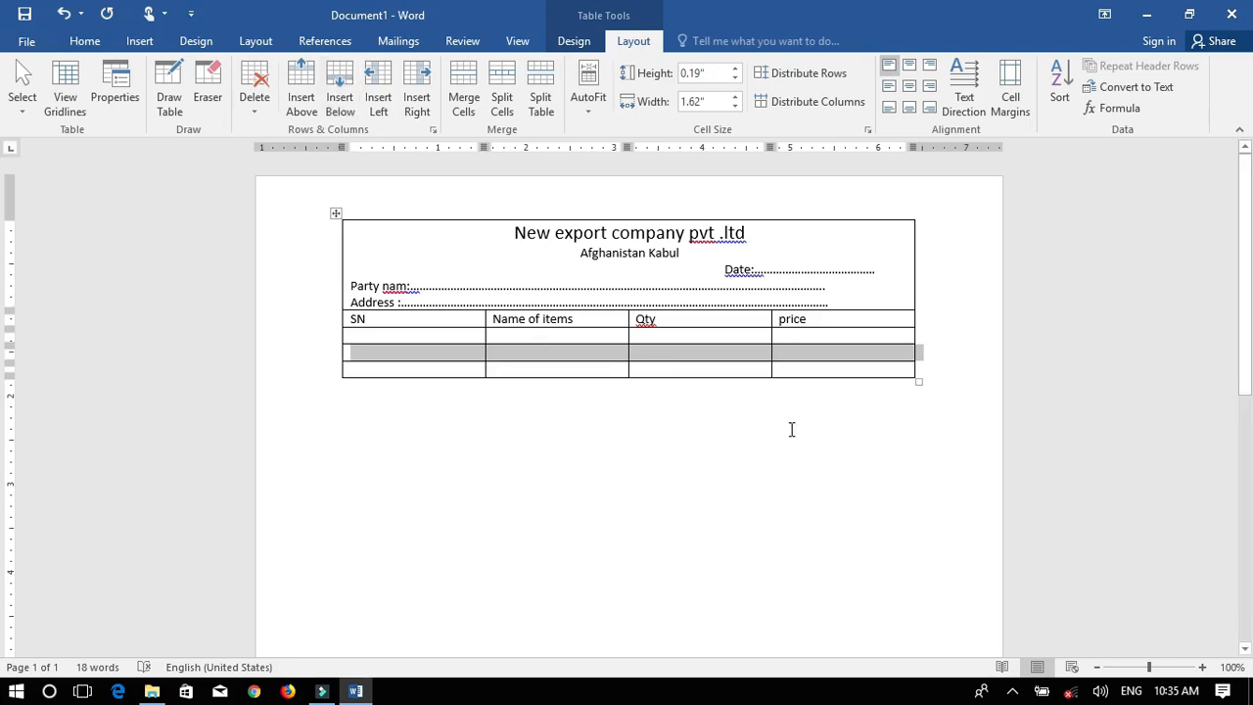
Step: Stretch the empty row directly below the column headers to about 5.6 inches tall for the item entries
{"action": "left_click", "coordinate": [819, 353]}
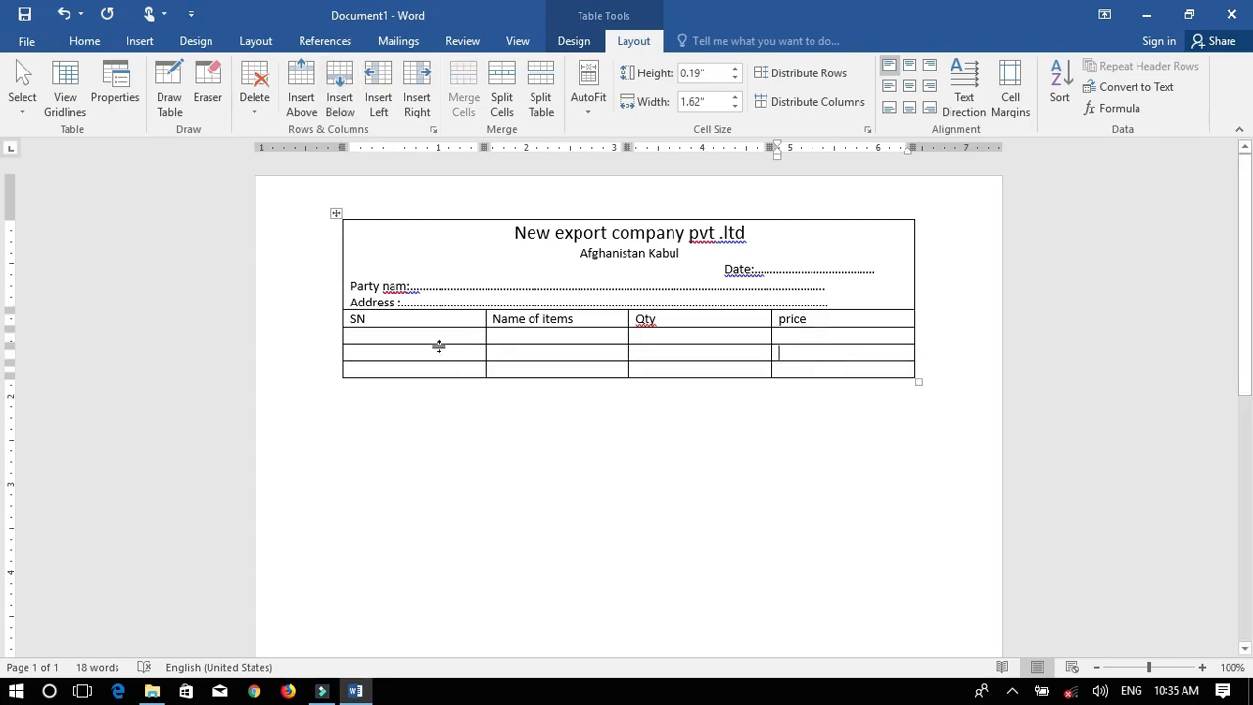
{"action": "left_click_drag", "start_coordinate": [441, 344], "coordinate": [432, 591]}
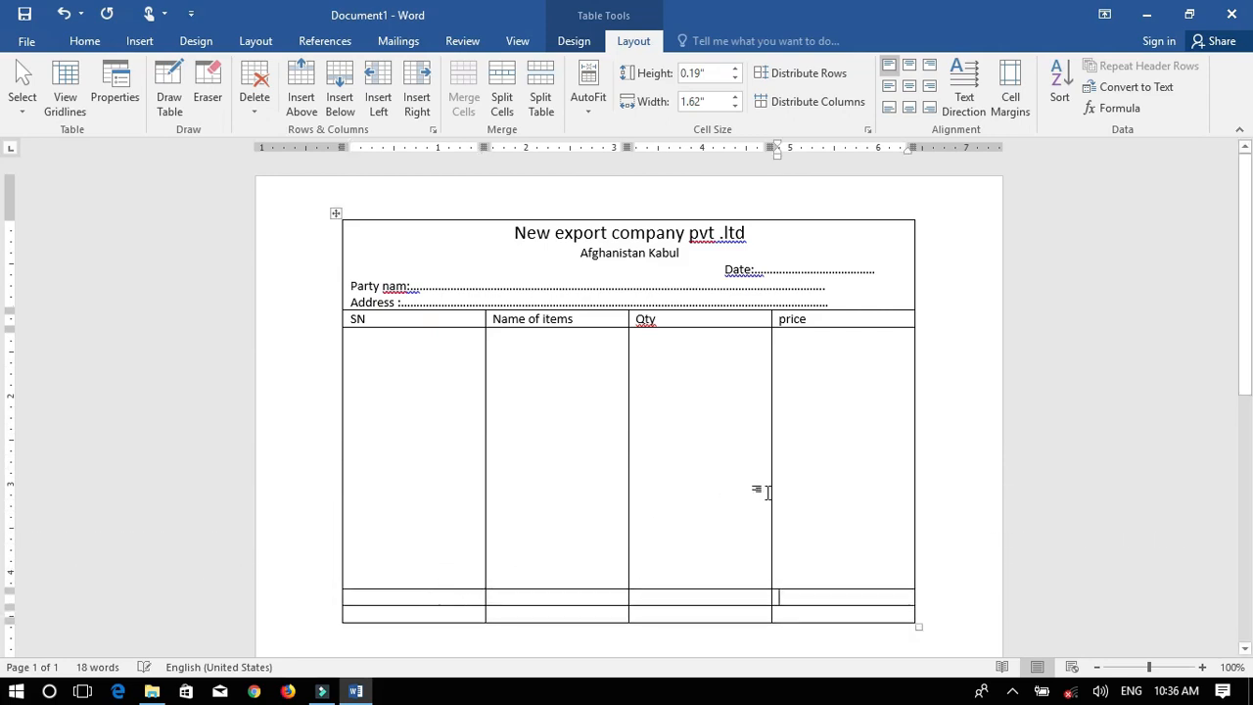
{"action": "scroll", "coordinate": [761, 490], "scroll_direction": "down", "scroll_amount": 3}
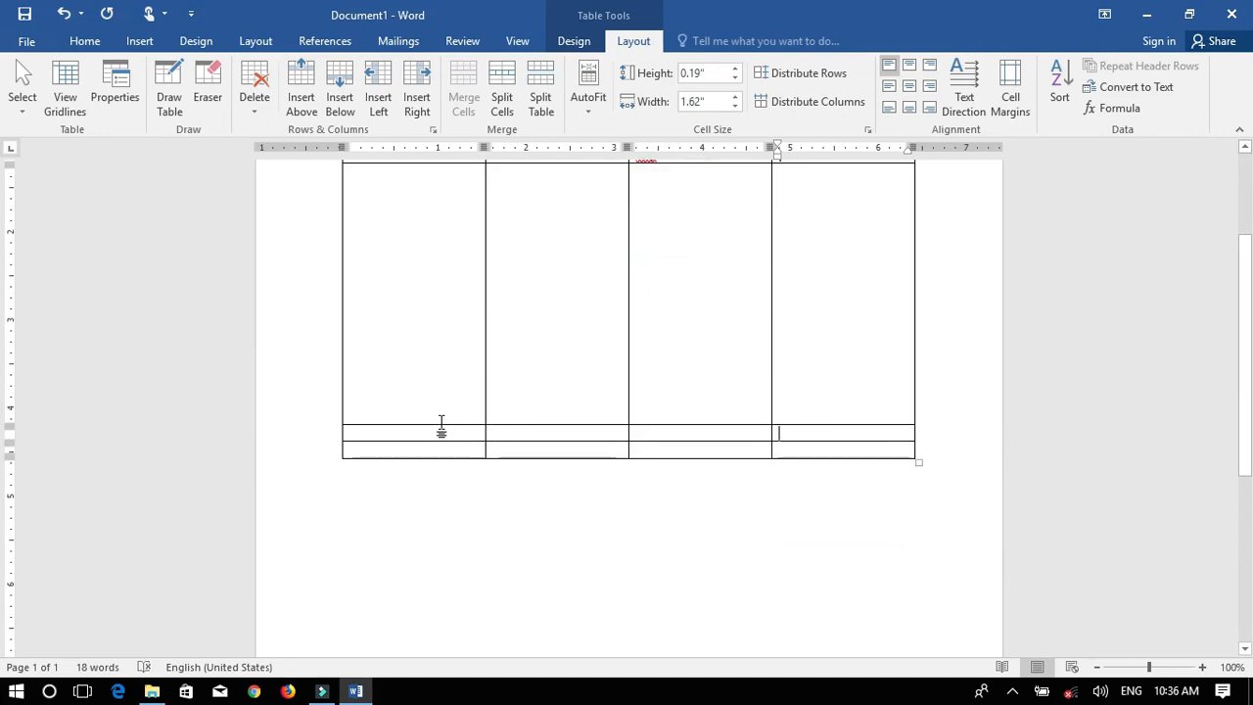
{"action": "left_click_drag", "start_coordinate": [441, 425], "coordinate": [444, 599]}
{"action": "scroll", "coordinate": [445, 600], "scroll_direction": "down", "scroll_amount": 1}
{"action": "left_click_drag", "start_coordinate": [431, 539], "coordinate": [431, 593]}
Step: Insert two new rows below the short row that follows the tall item row
{"action": "left_click", "coordinate": [871, 411]}
{"action": "key", "text": "Down"}
{"action": "left_click", "coordinate": [1097, 673]}
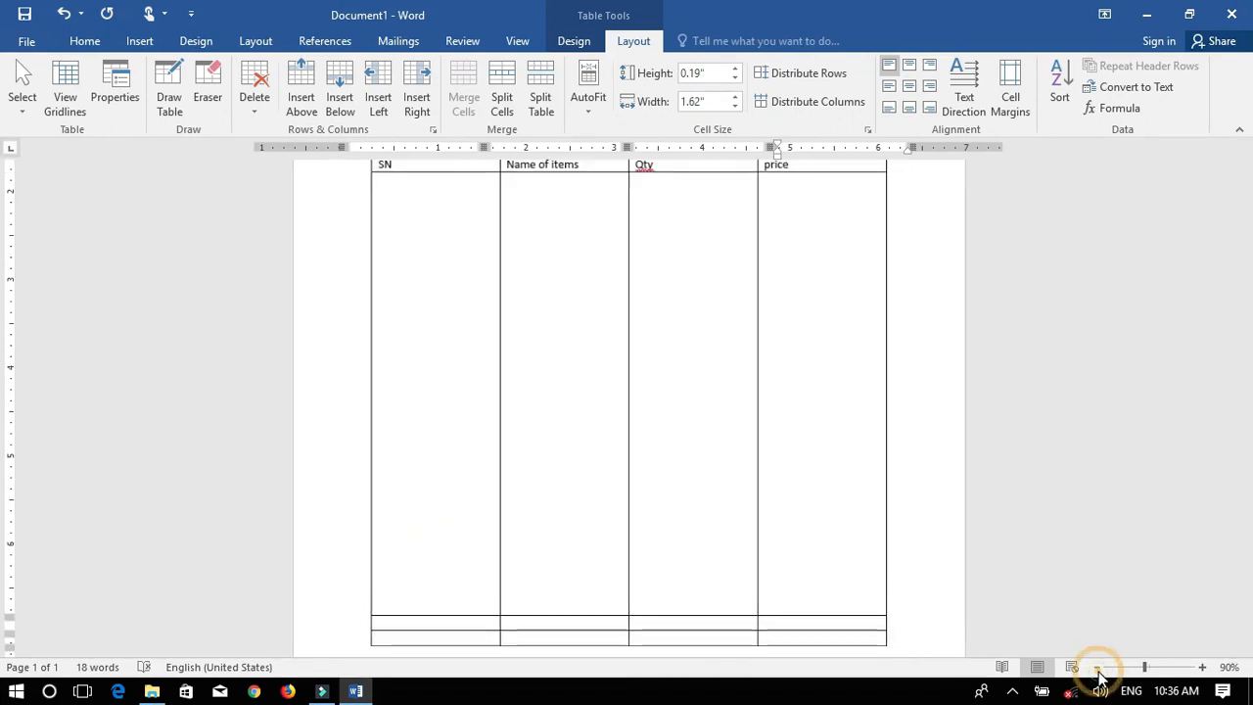
{"action": "left_click", "coordinate": [1097, 673]}
{"action": "left_click", "coordinate": [1098, 672]}
{"action": "left_click", "coordinate": [1097, 673]}
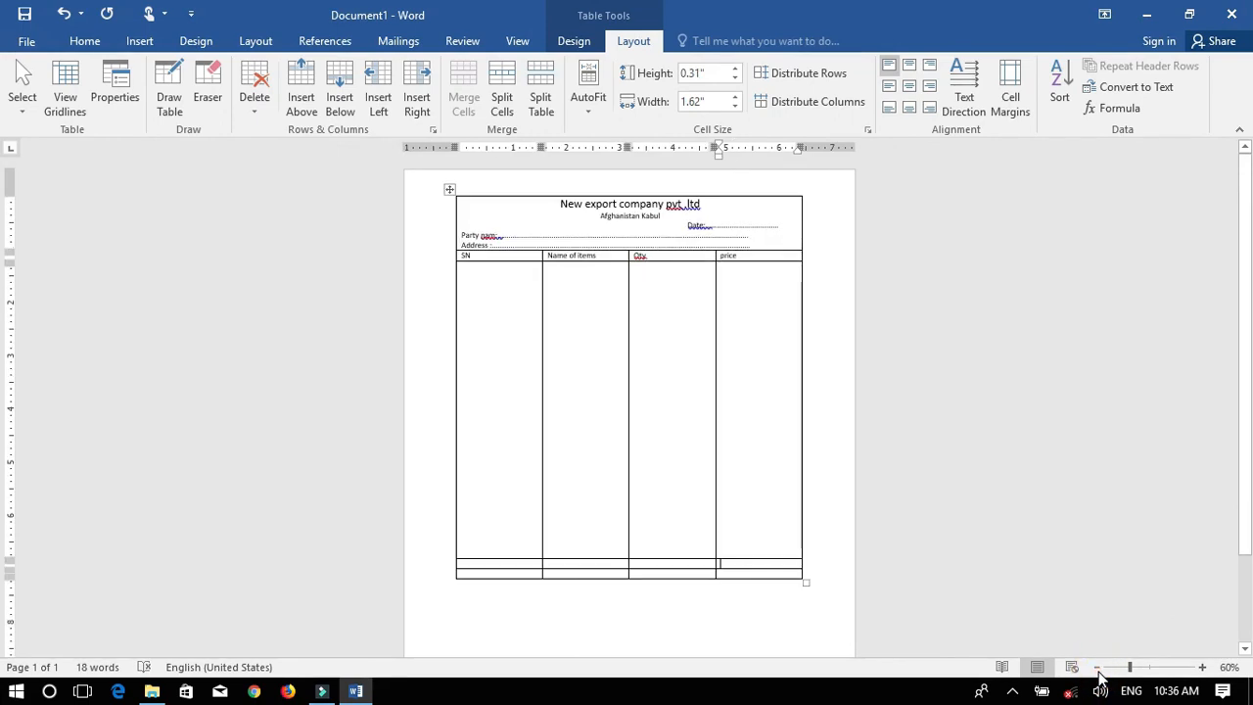
{"action": "left_click_drag", "start_coordinate": [1244, 413], "coordinate": [1244, 463]}
{"action": "left_click", "coordinate": [573, 501]}
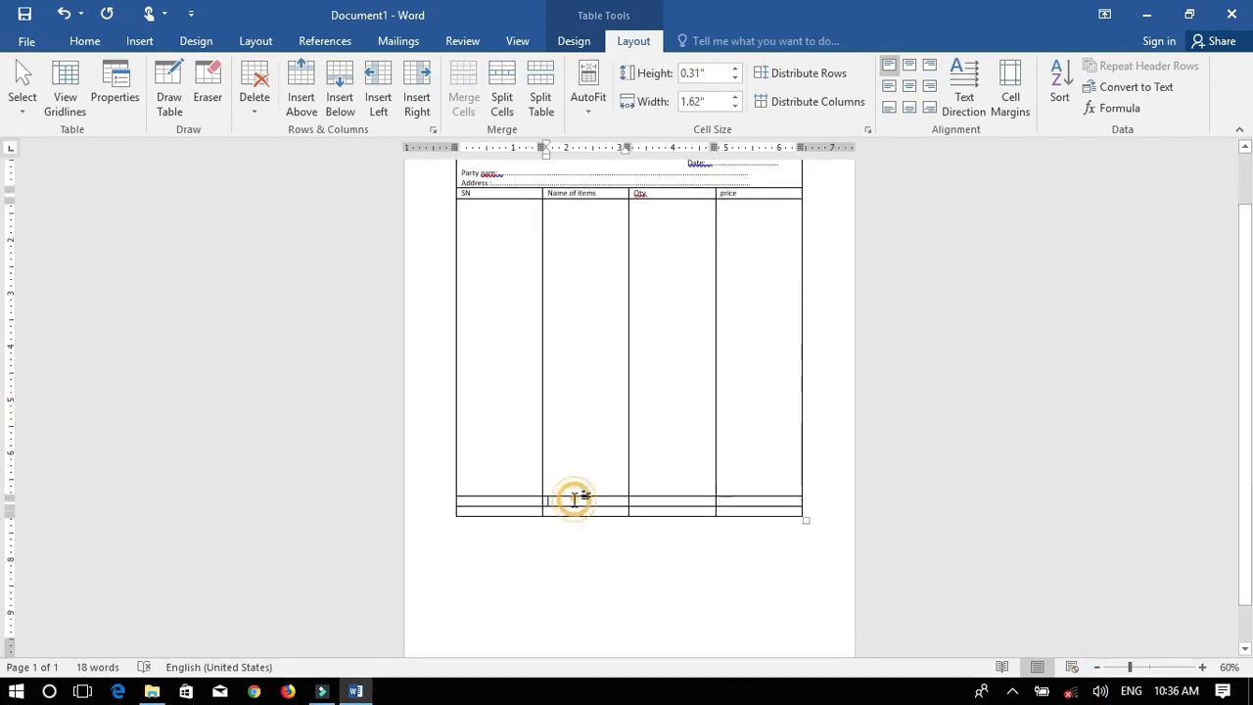
{"action": "left_click", "coordinate": [499, 503]}
{"action": "left_click", "coordinate": [337, 84]}
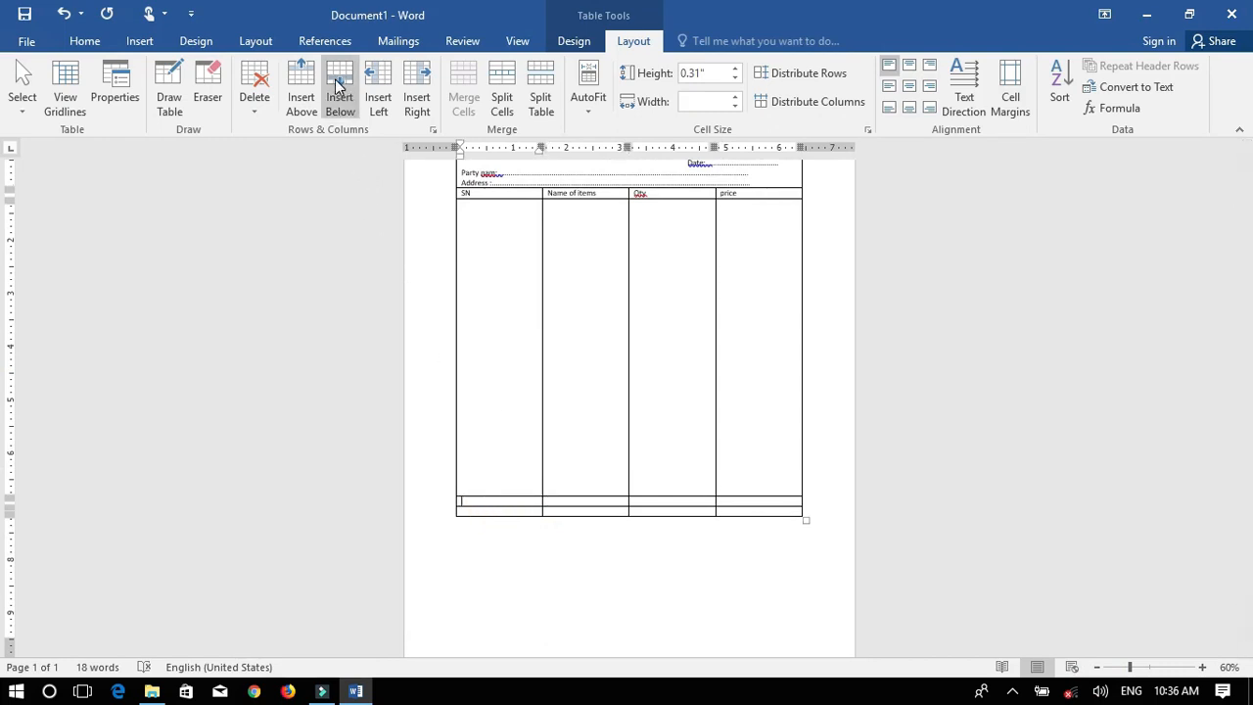
{"action": "left_click", "coordinate": [337, 85]}
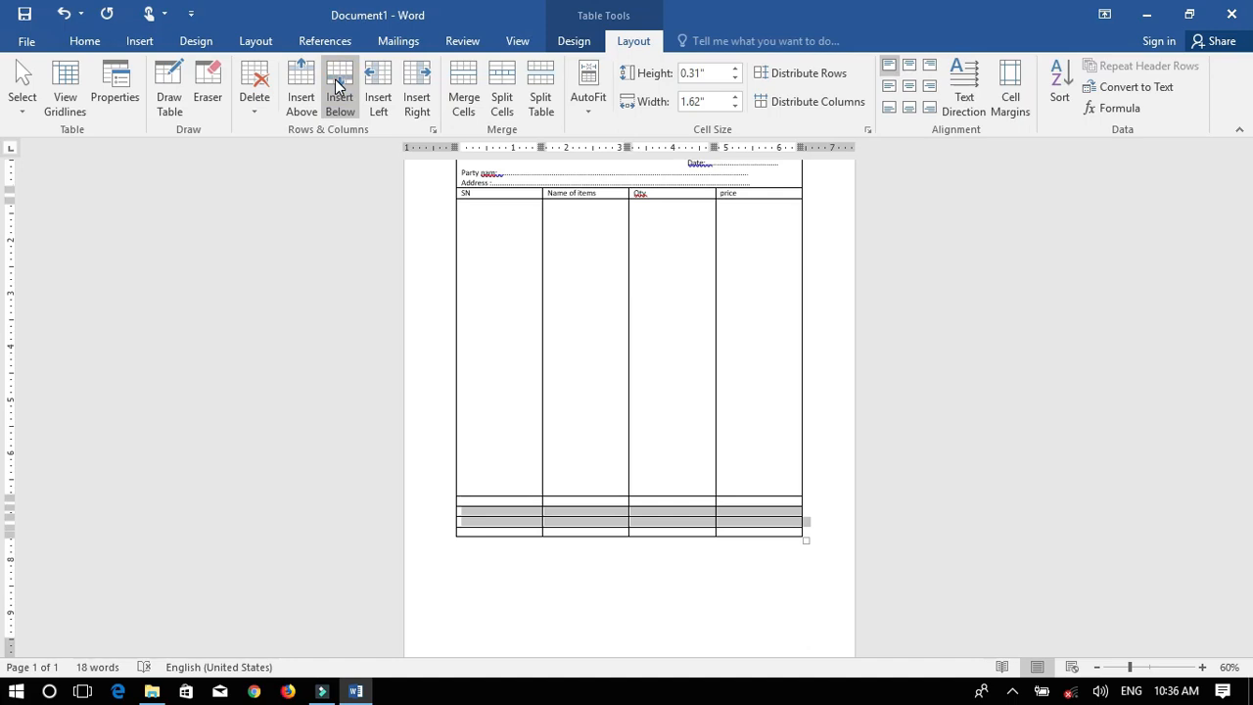
{"action": "left_click", "coordinate": [654, 525]}
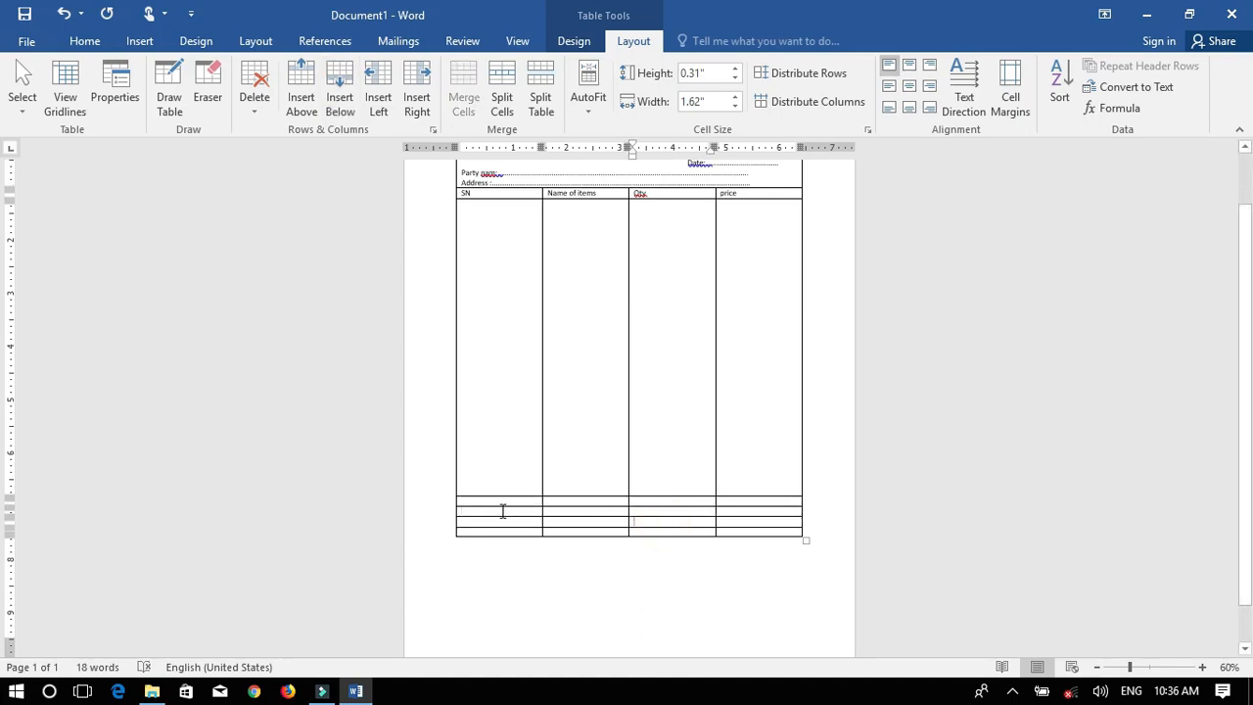
Step: Merge the first two columns' cells across the three rows below the item area and enter "Inword" in the merged cell
{"action": "left_click_drag", "start_coordinate": [483, 519], "coordinate": [592, 498]}
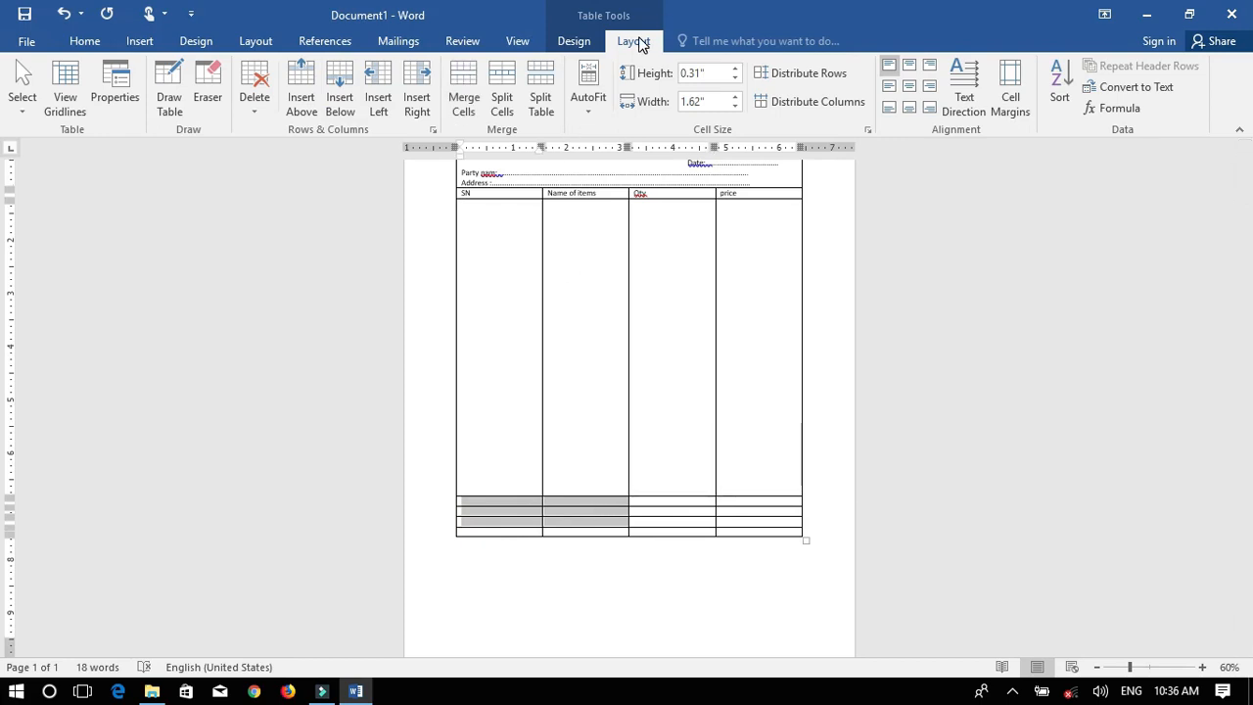
{"action": "left_click", "coordinate": [462, 95]}
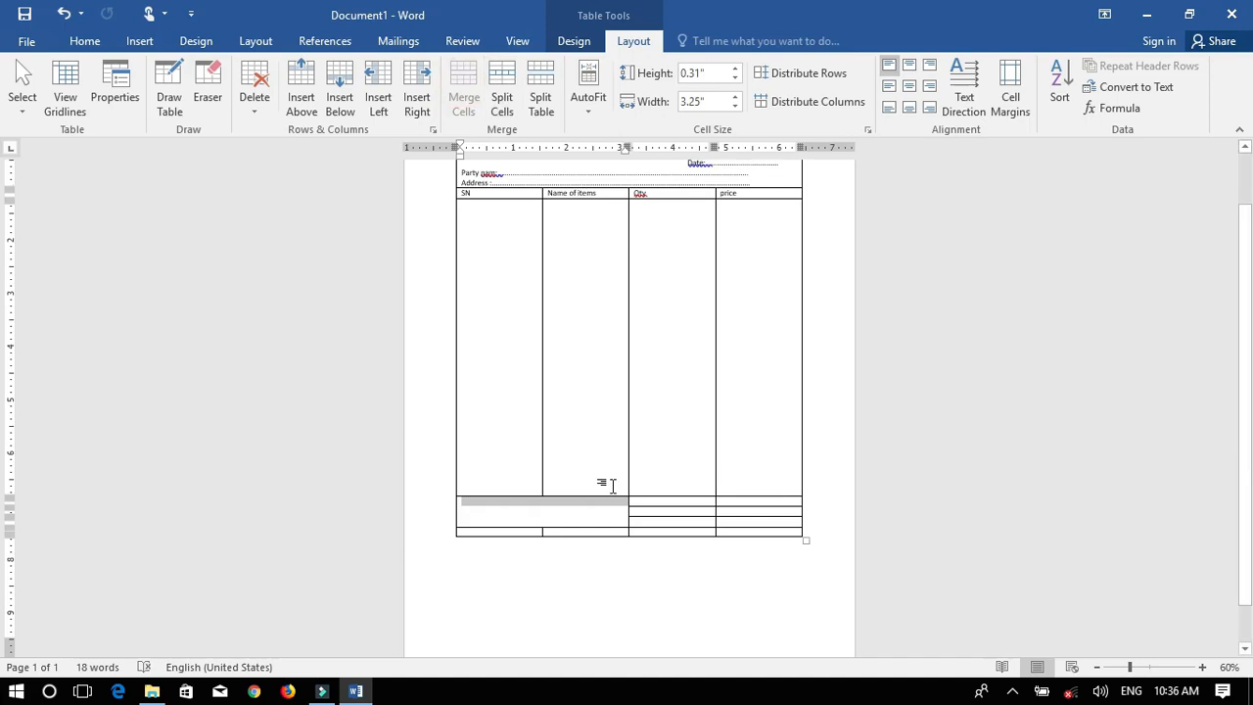
{"action": "type", "text": "in"}
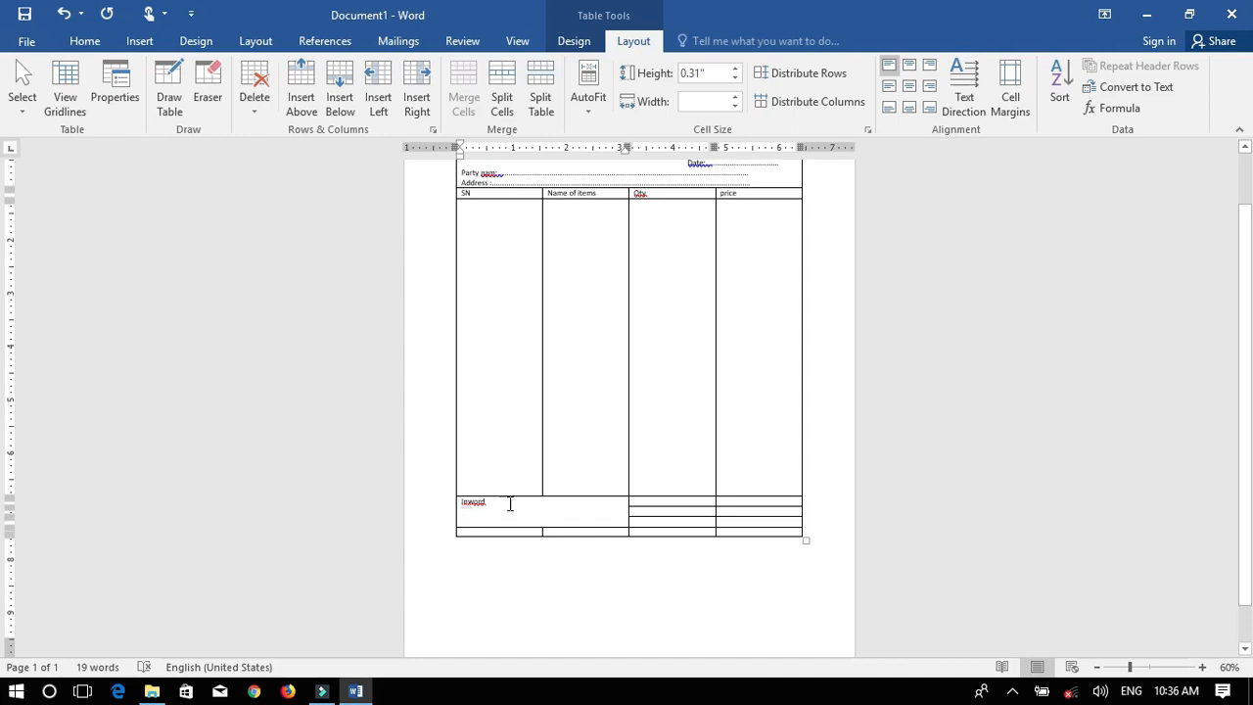
Step: Enter "Tootla amount", "vat" and "Disscoint" in the three third-column cells beside the merged cell
{"action": "left_click", "coordinate": [665, 499]}
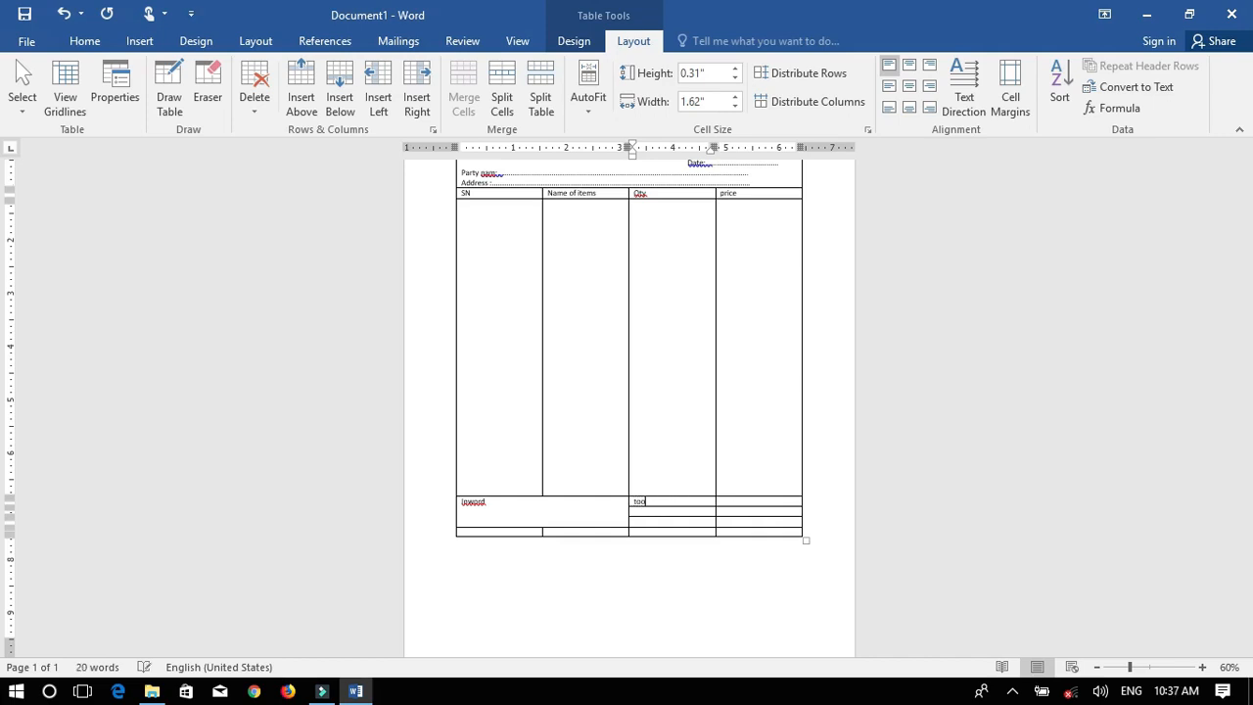
{"action": "type", "text": "a amount"}
{"action": "left_click", "coordinate": [688, 509]}
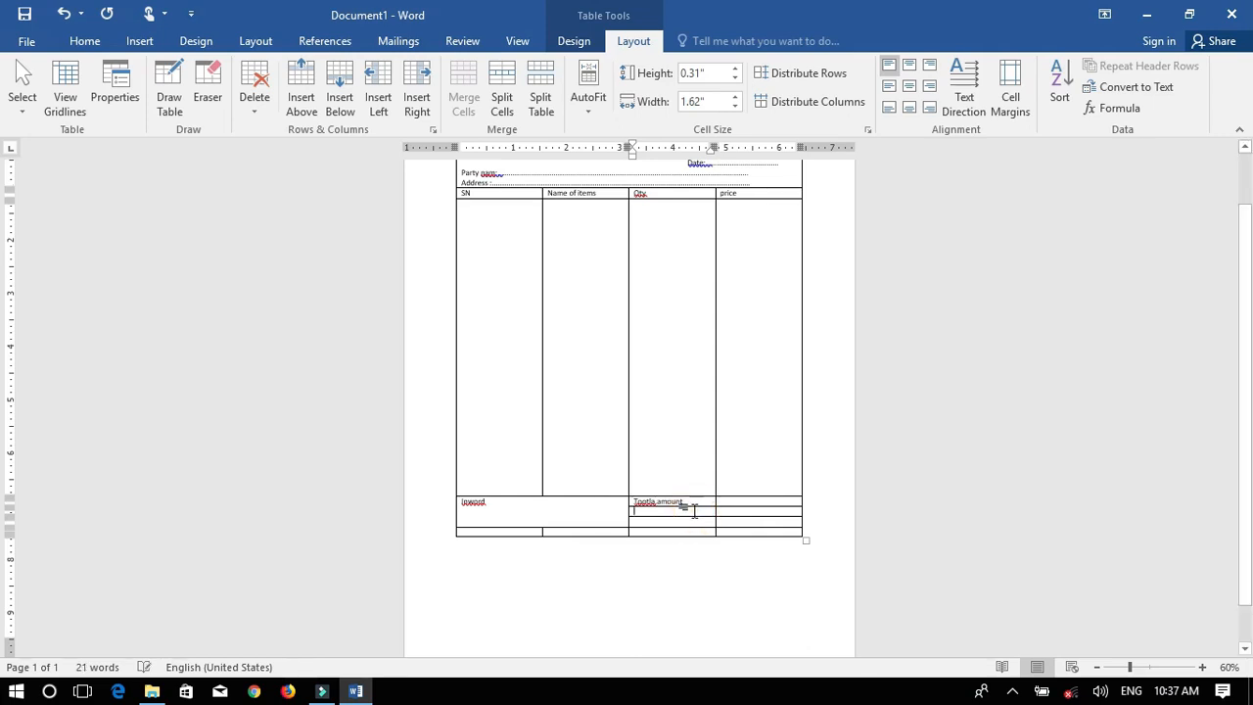
{"action": "type", "text": "vat"}
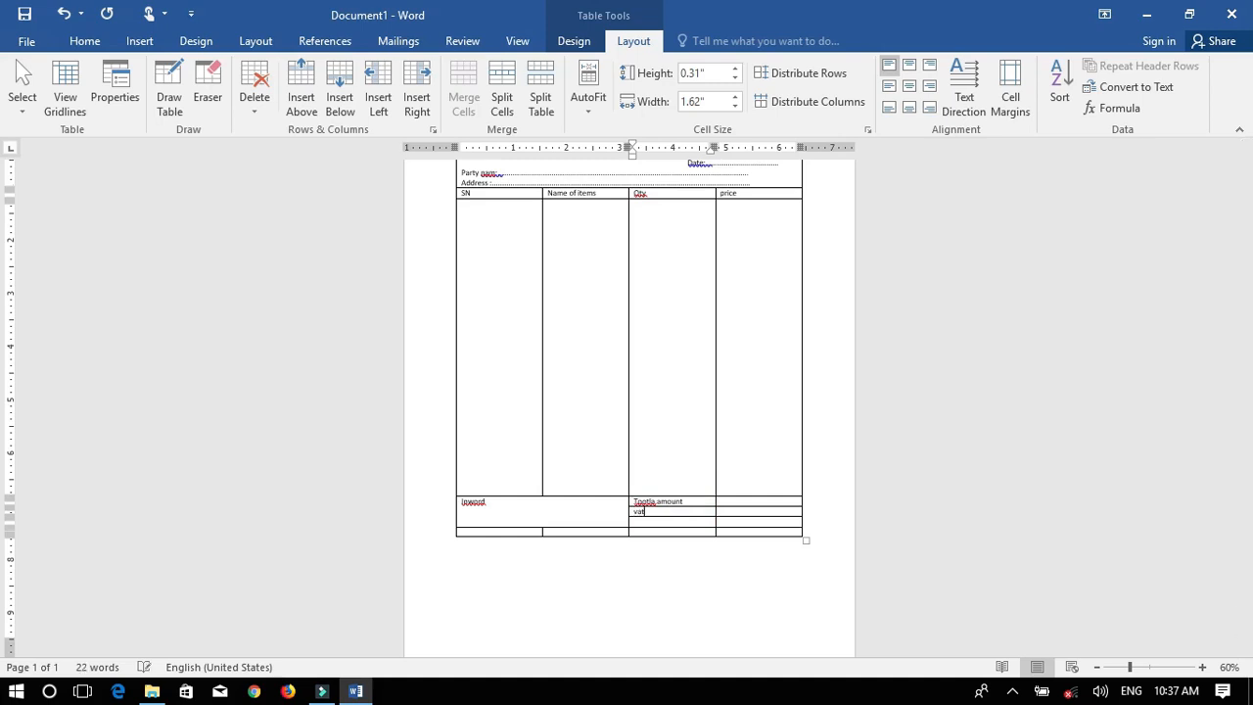
{"action": "left_click", "coordinate": [704, 525]}
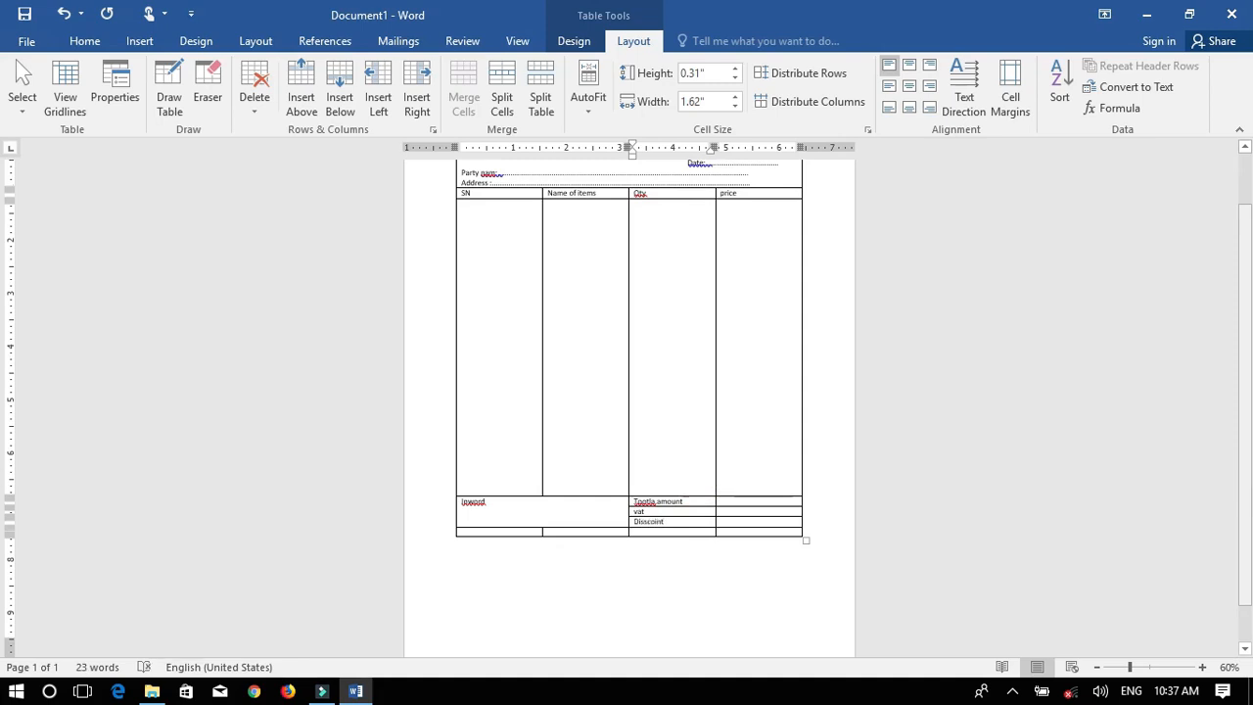
Step: Correct the misspelled first word of the amount label so it reads "Total amount"
{"action": "left_click", "coordinate": [1202, 667]}
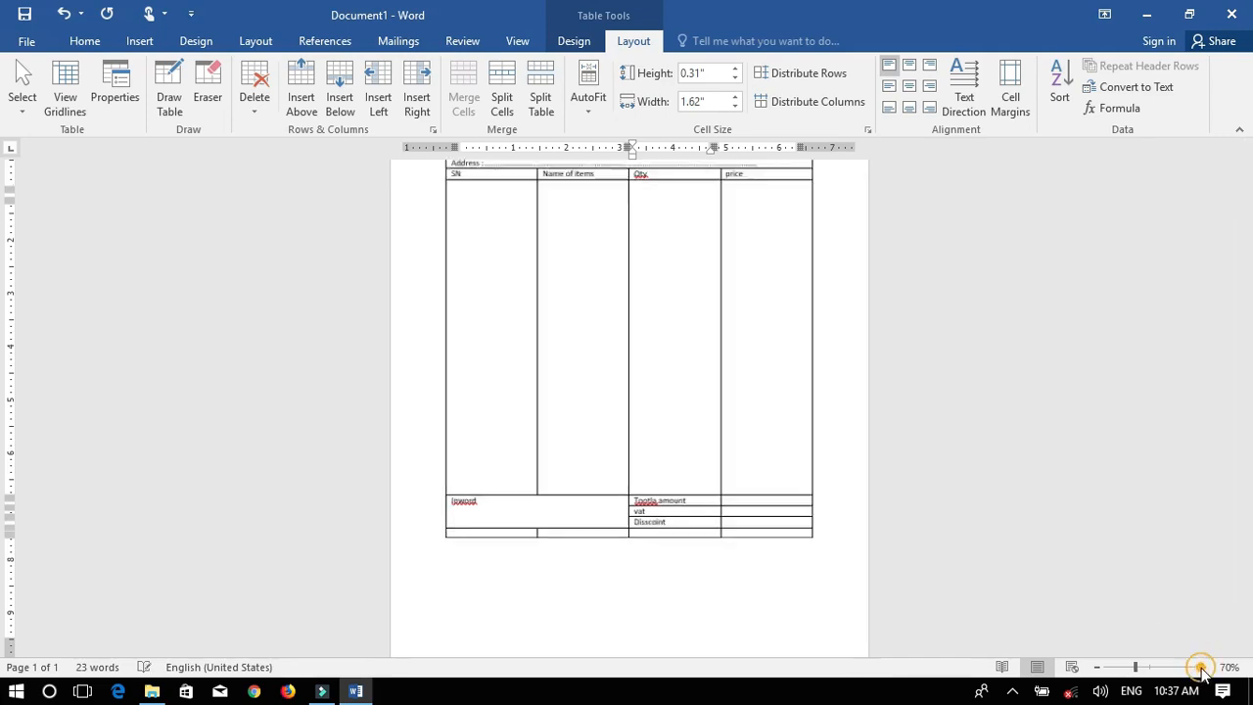
{"action": "left_click", "coordinate": [1202, 667]}
{"action": "left_click", "coordinate": [1203, 667]}
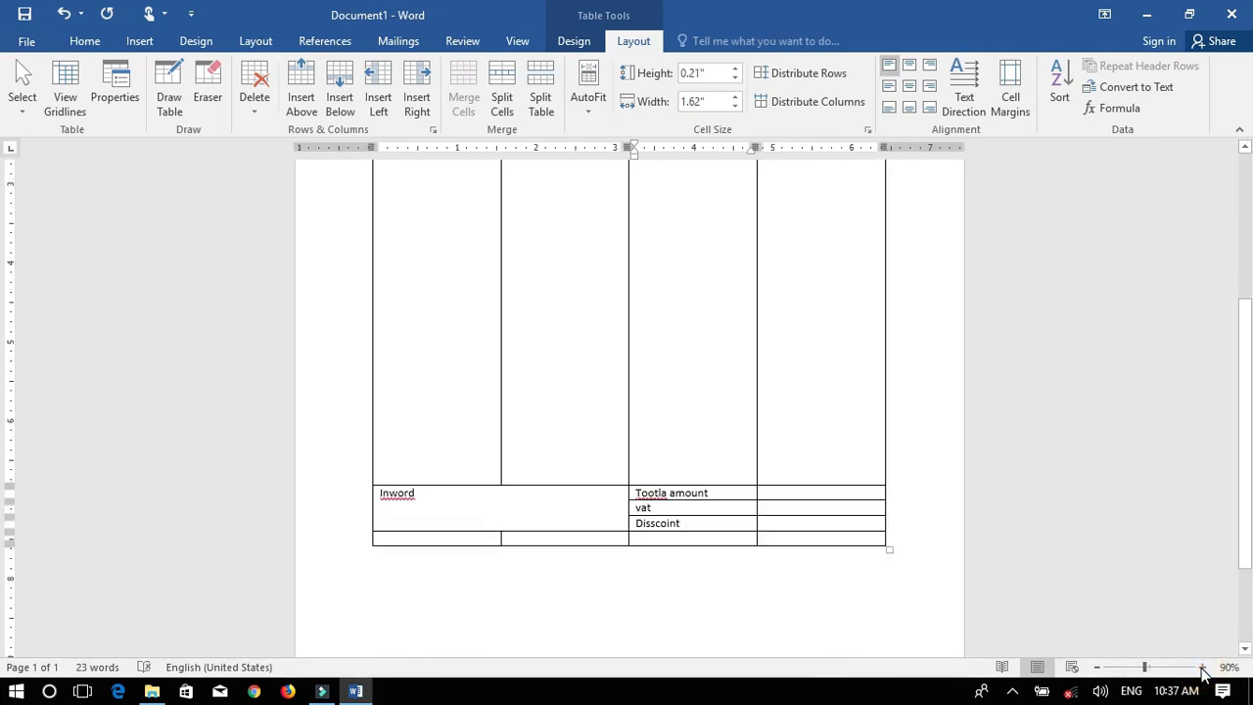
{"action": "left_click", "coordinate": [653, 496]}
{"action": "key", "text": "BackSpace"}
{"action": "left_click", "coordinate": [654, 492]}
{"action": "right_click", "coordinate": [650, 493]}
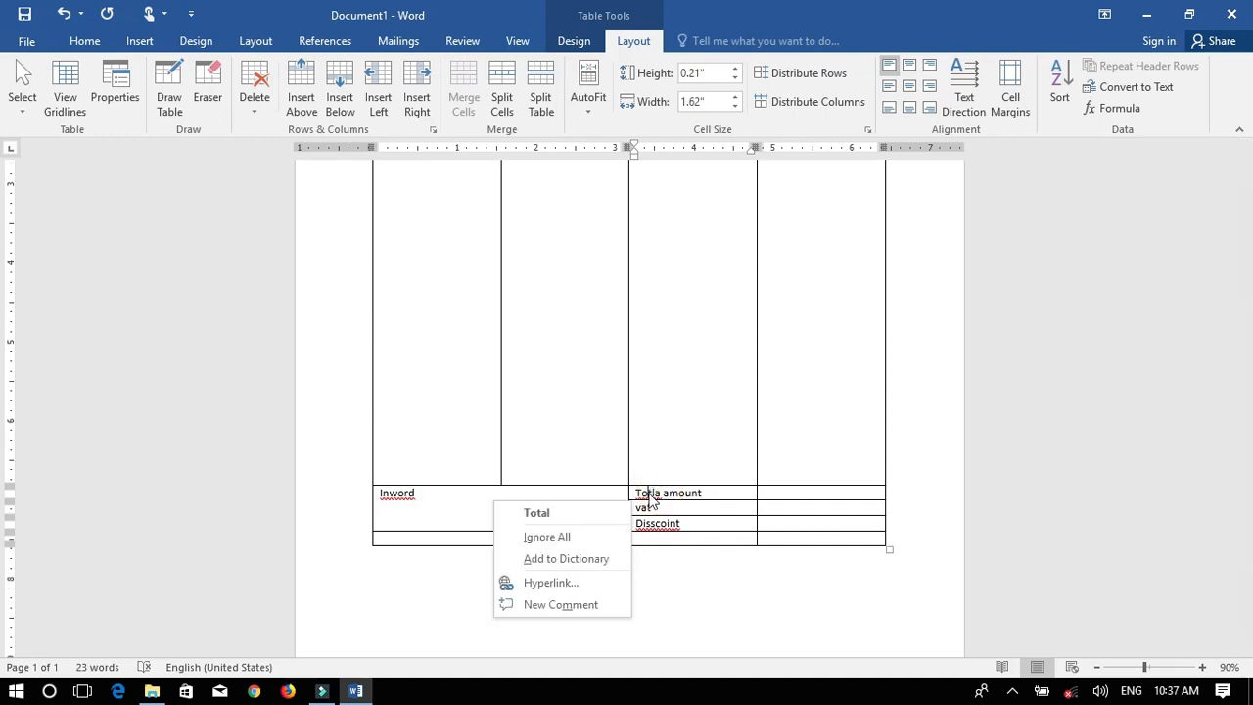
{"action": "left_click", "coordinate": [574, 513]}
Step: Correct the spelling of the other flagged footer labels to "Discount" and "Inward"
{"action": "right_click", "coordinate": [672, 526]}
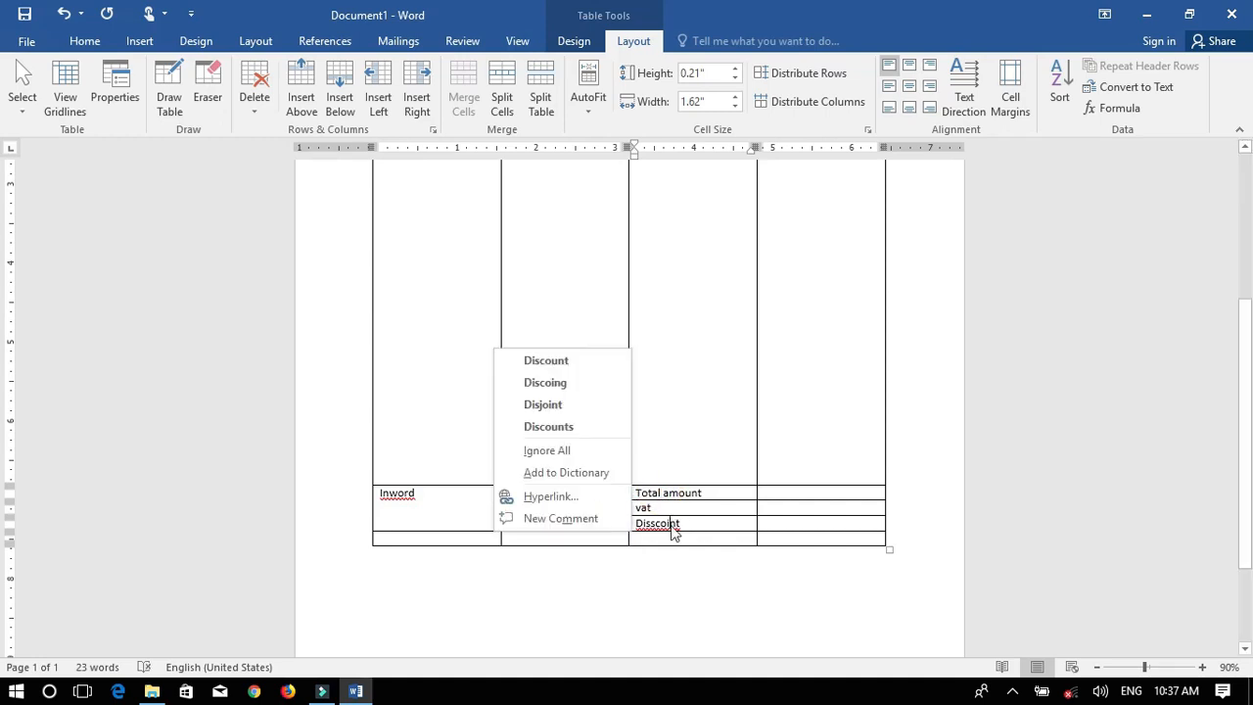
{"action": "left_click", "coordinate": [565, 364]}
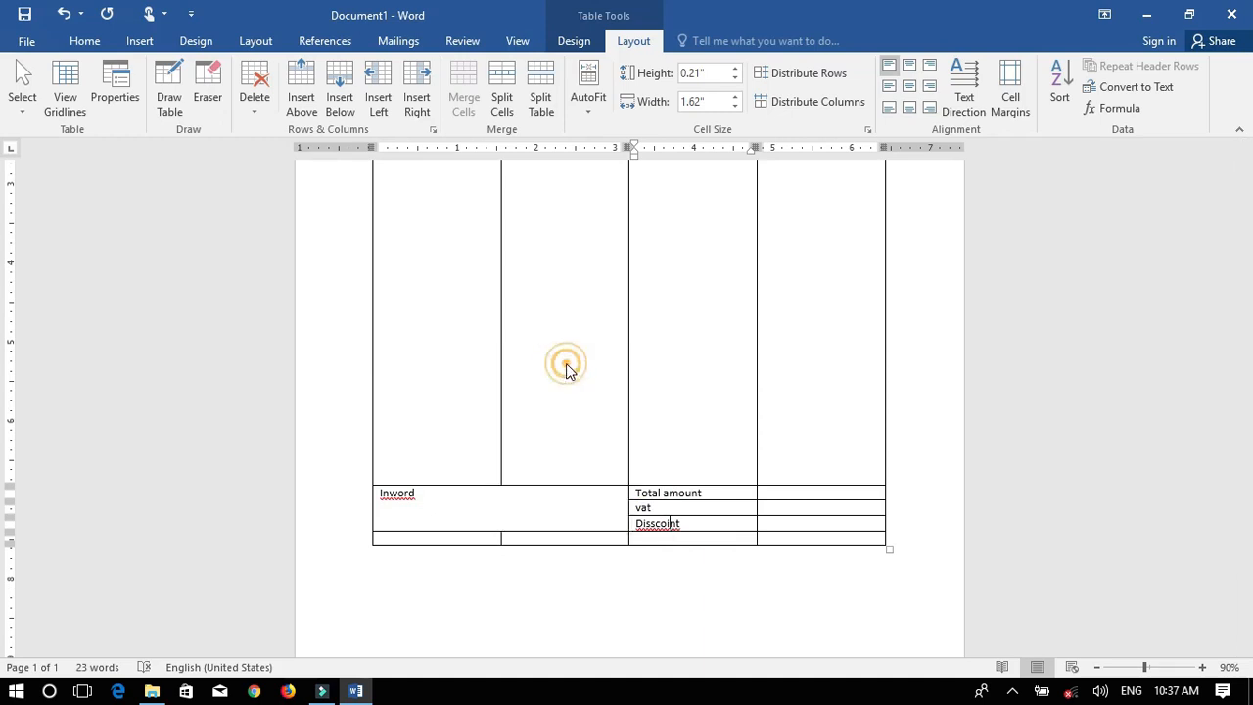
{"action": "right_click", "coordinate": [387, 493]}
{"action": "left_click", "coordinate": [339, 312]}
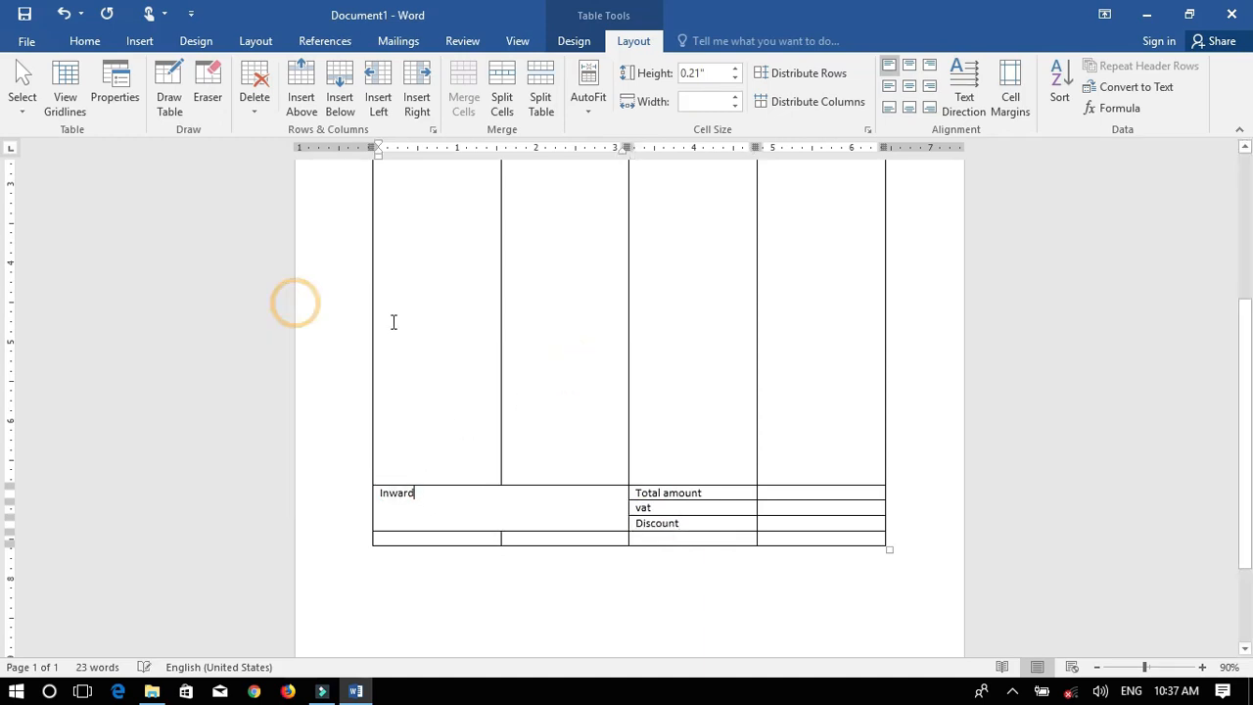
Step: Review the whole bill form from the company heading down to the footer rows
{"action": "scroll", "coordinate": [875, 360], "scroll_direction": "up", "scroll_amount": 8}
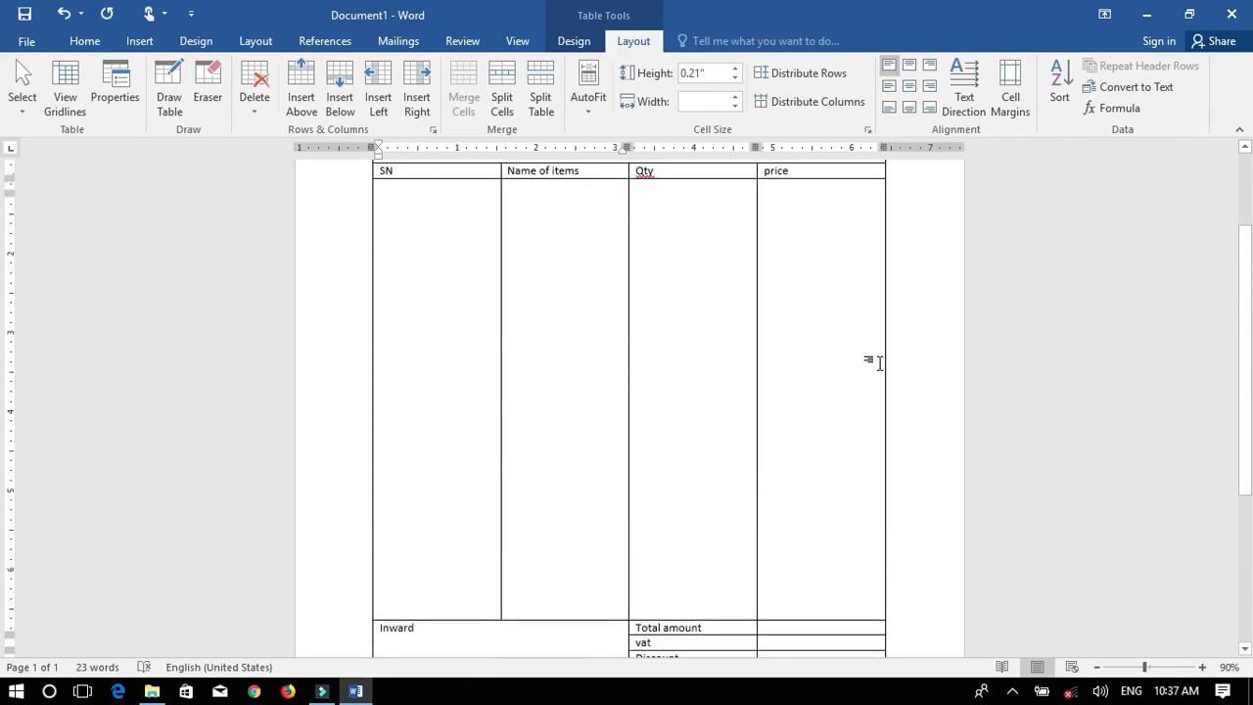
{"action": "scroll", "coordinate": [875, 360], "scroll_direction": "up", "scroll_amount": 2}
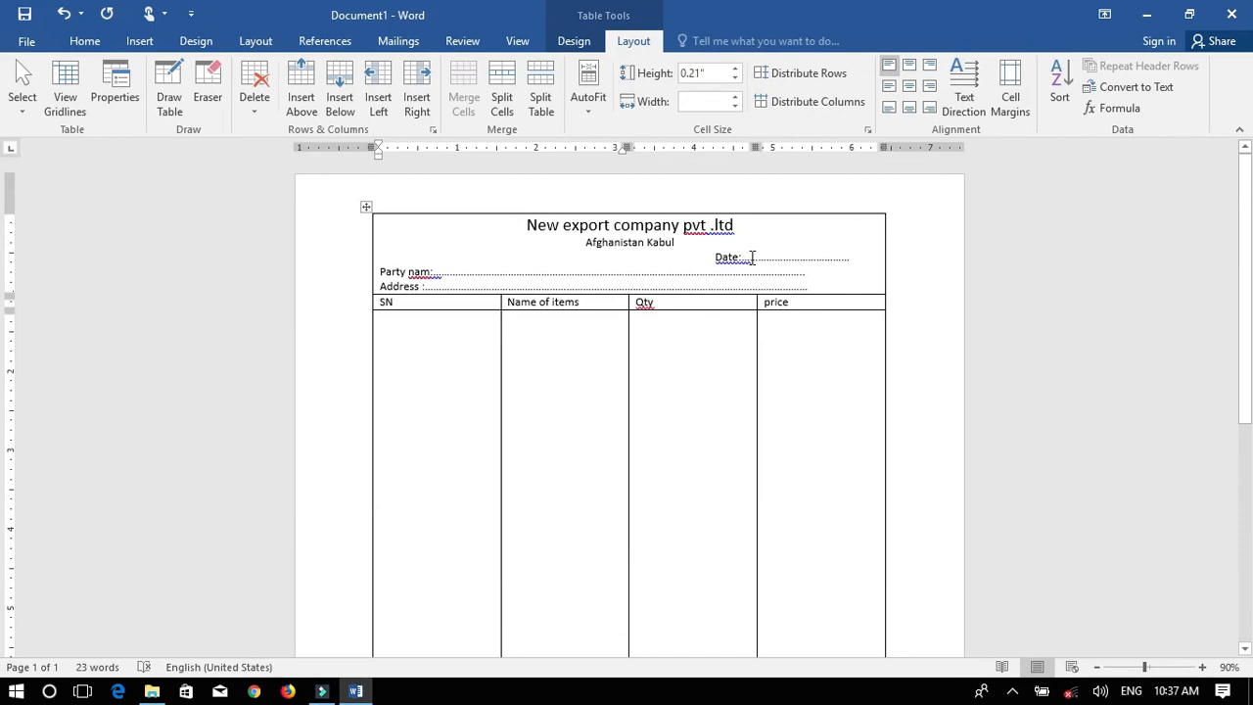
{"action": "scroll", "coordinate": [818, 372], "scroll_direction": "down", "scroll_amount": 3}
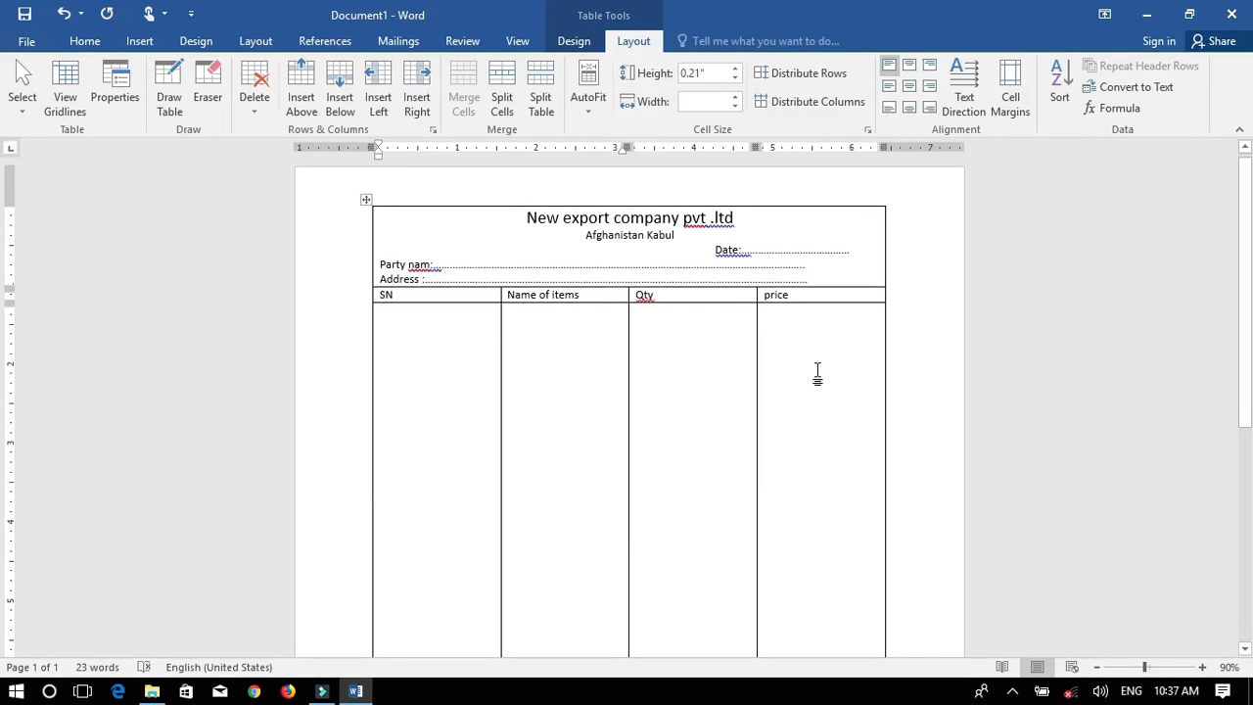
{"action": "scroll", "coordinate": [817, 372], "scroll_direction": "down", "scroll_amount": 5}
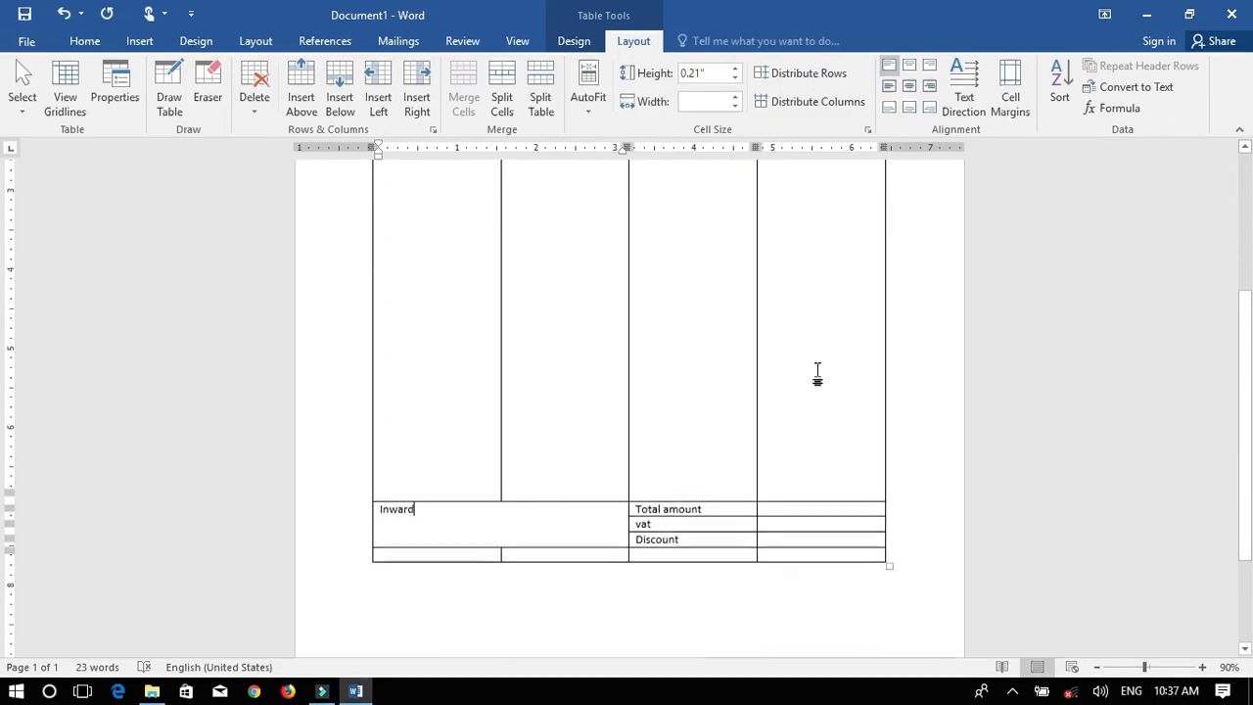
{"action": "scroll", "coordinate": [818, 373], "scroll_direction": "up", "scroll_amount": 10}
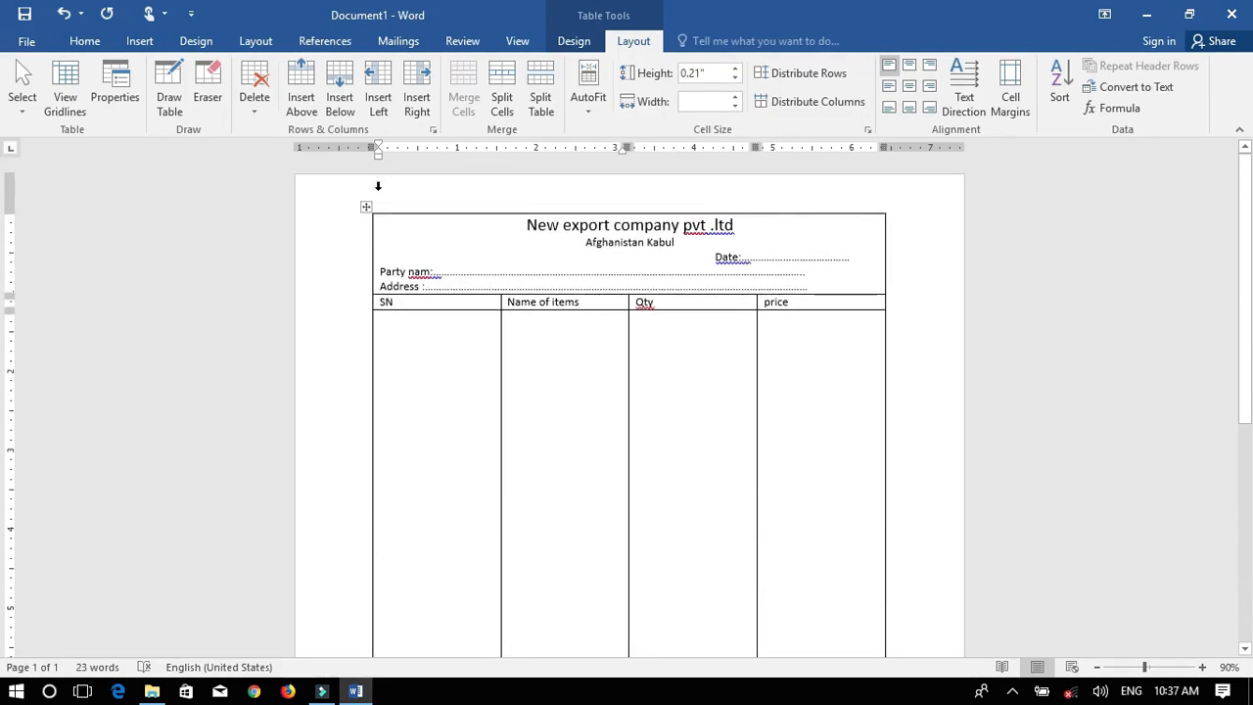
{"action": "left_click", "coordinate": [363, 208]}
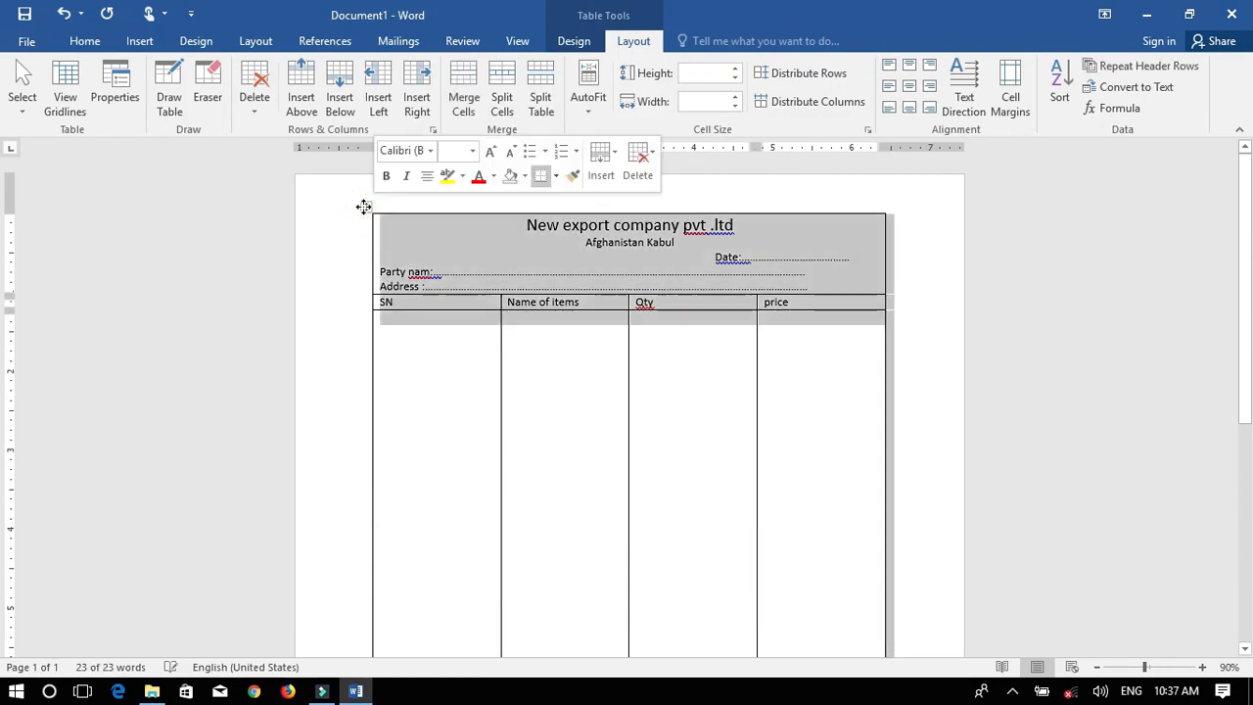
{"action": "left_click", "coordinate": [805, 435]}
{"action": "scroll", "coordinate": [805, 435], "scroll_direction": "down", "scroll_amount": 8}
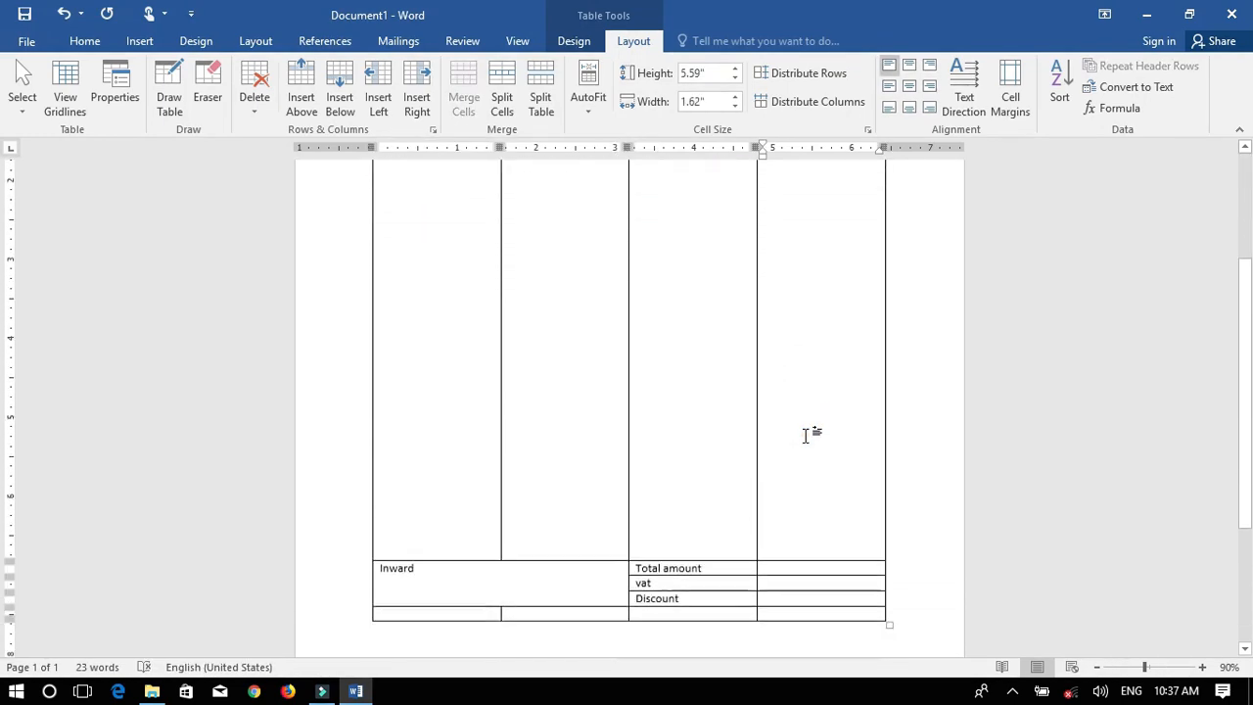
{"action": "scroll", "coordinate": [805, 435], "scroll_direction": "up", "scroll_amount": 3}
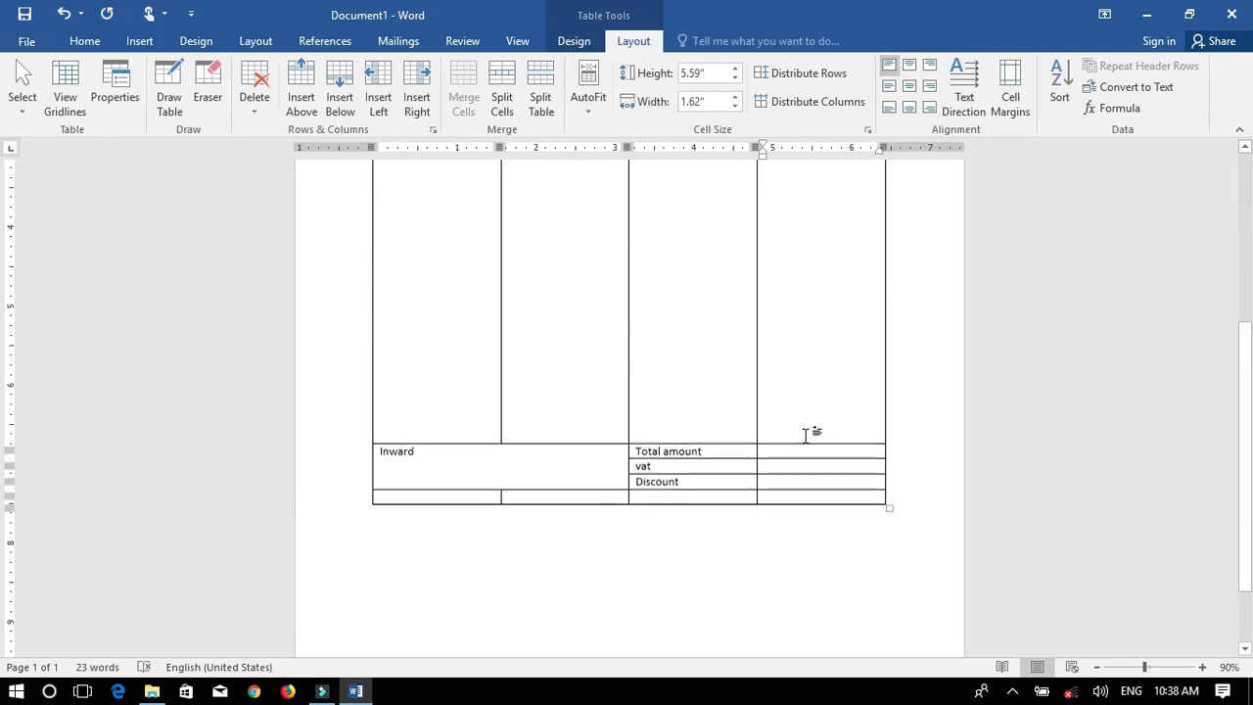
{"action": "scroll", "coordinate": [805, 435], "scroll_direction": "up", "scroll_amount": 4}
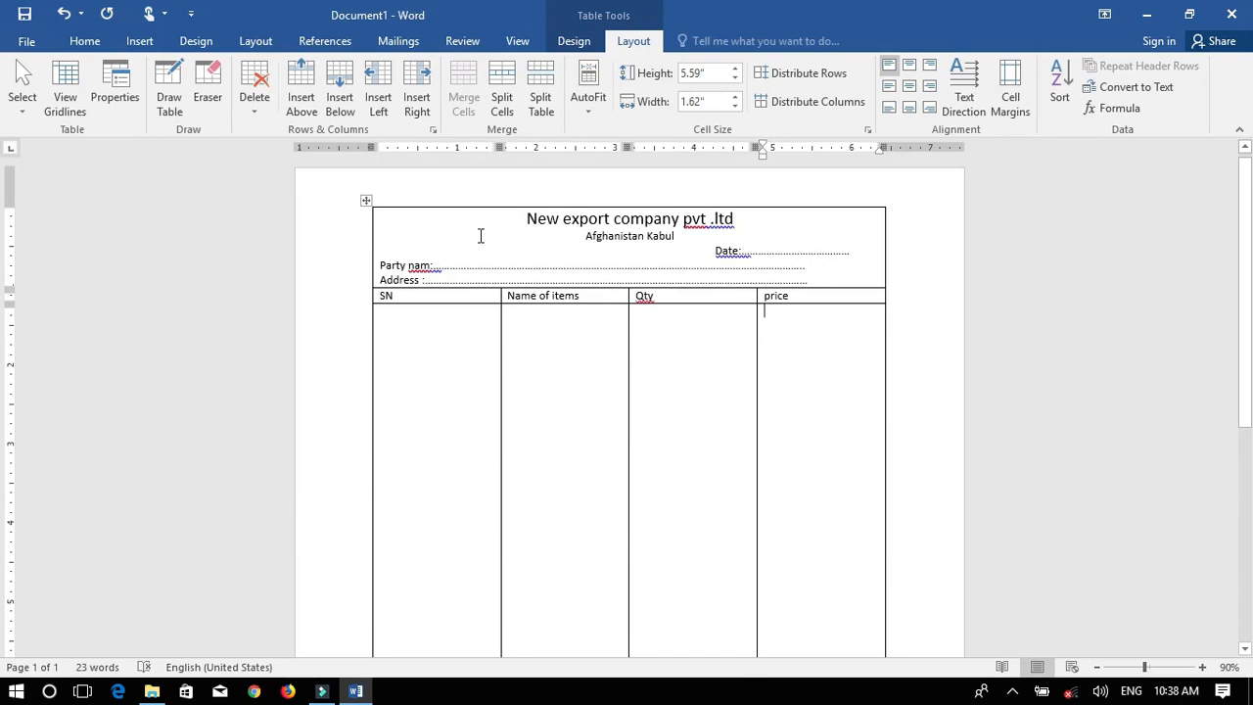
Step: Shade the entire bill table with the lightest orange theme color
{"action": "left_click", "coordinate": [366, 200]}
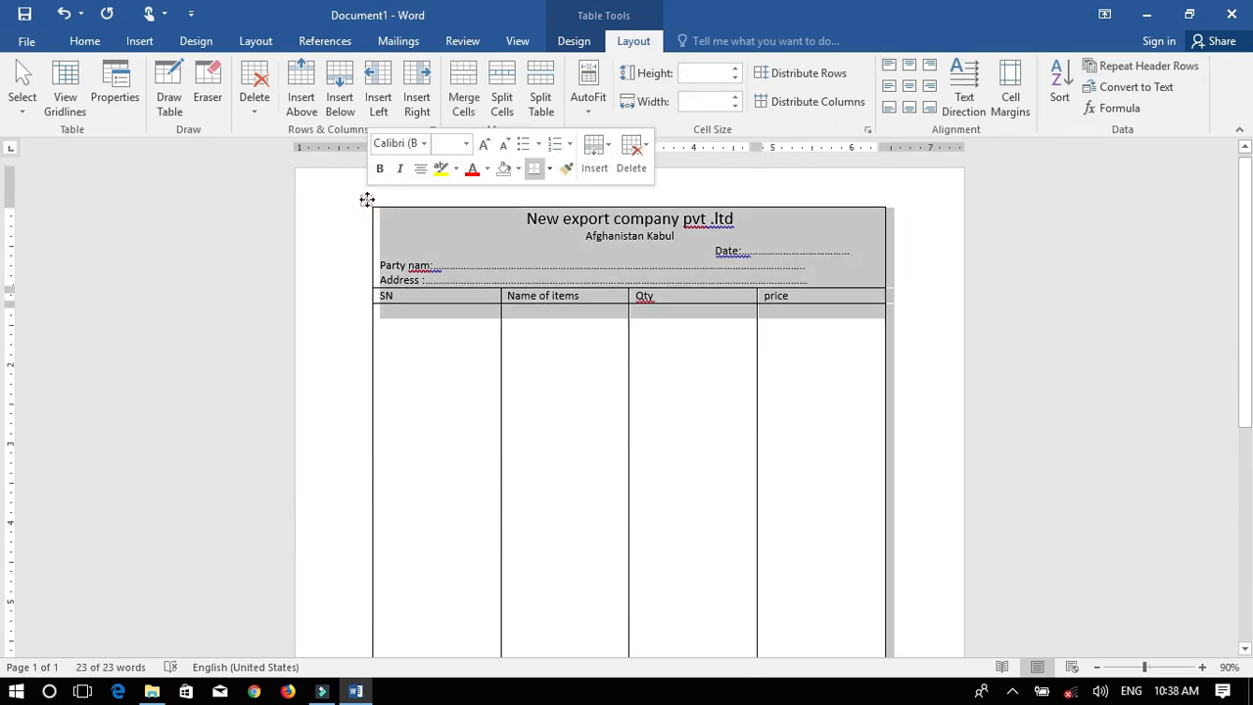
{"action": "left_click", "coordinate": [592, 43]}
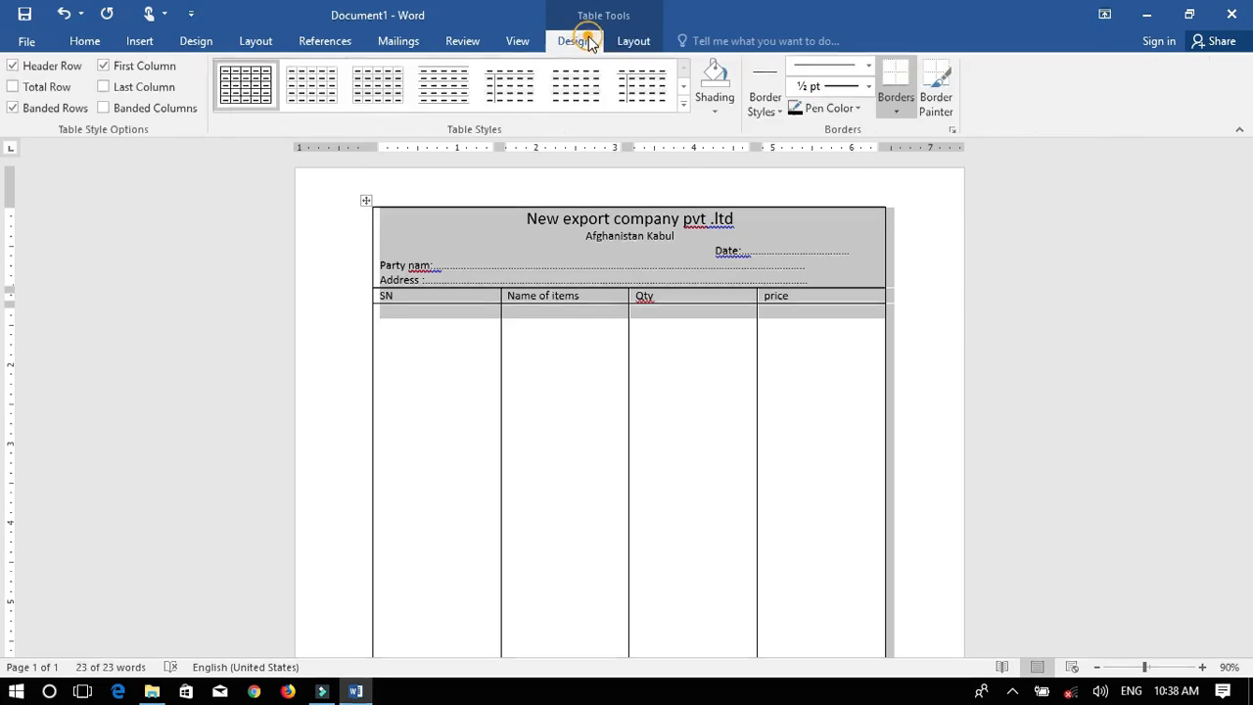
{"action": "left_click", "coordinate": [714, 110]}
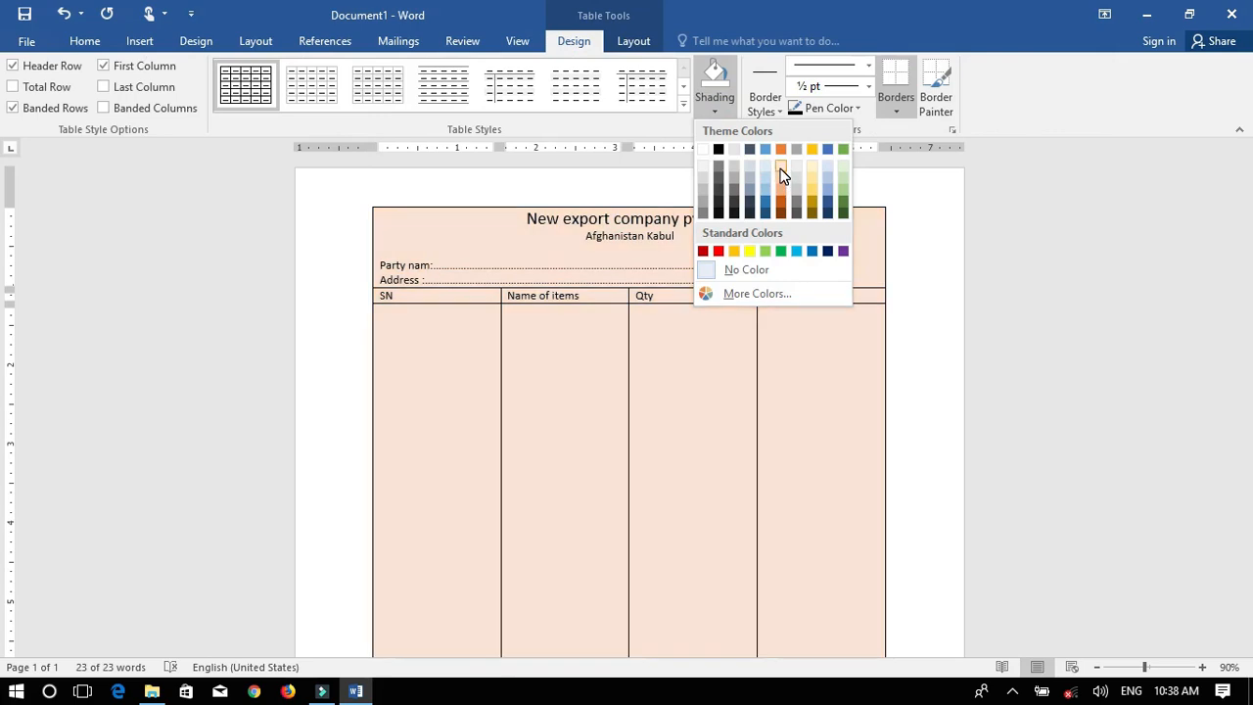
{"action": "left_click", "coordinate": [781, 174]}
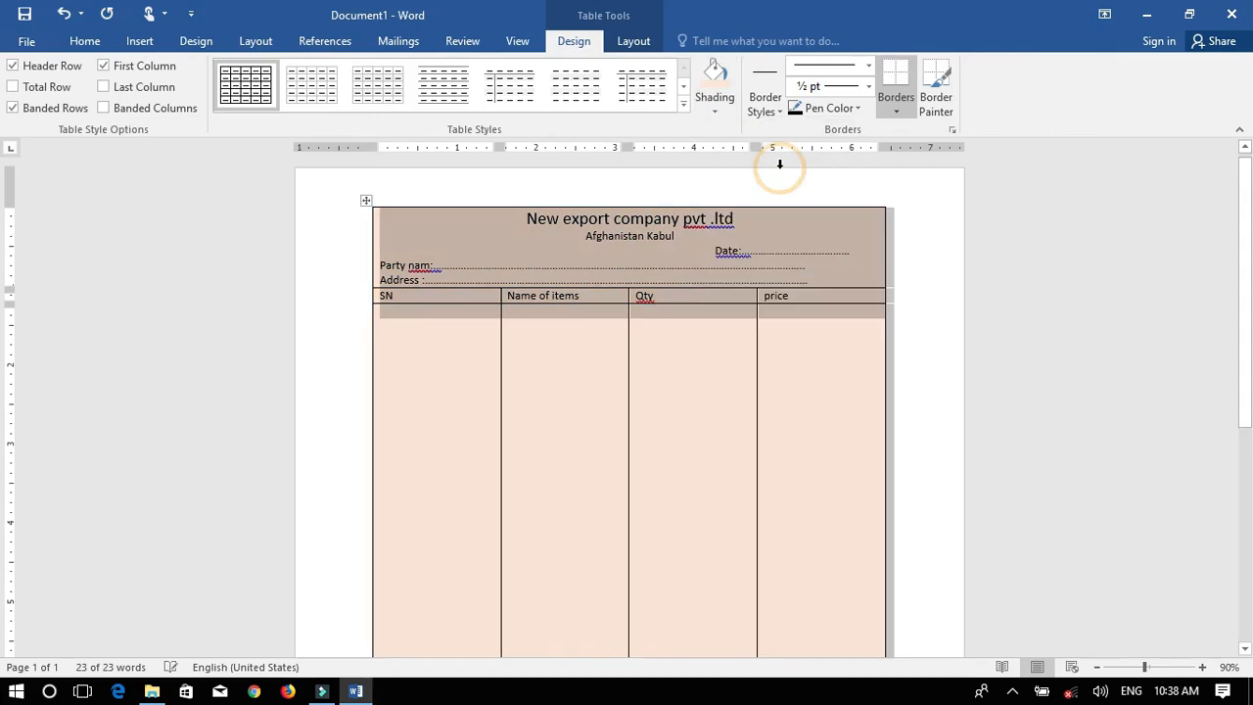
Step: Set the font of the company name heading to Algerian
{"action": "left_click", "coordinate": [715, 380]}
{"action": "scroll", "coordinate": [742, 348], "scroll_direction": "down", "scroll_amount": 5}
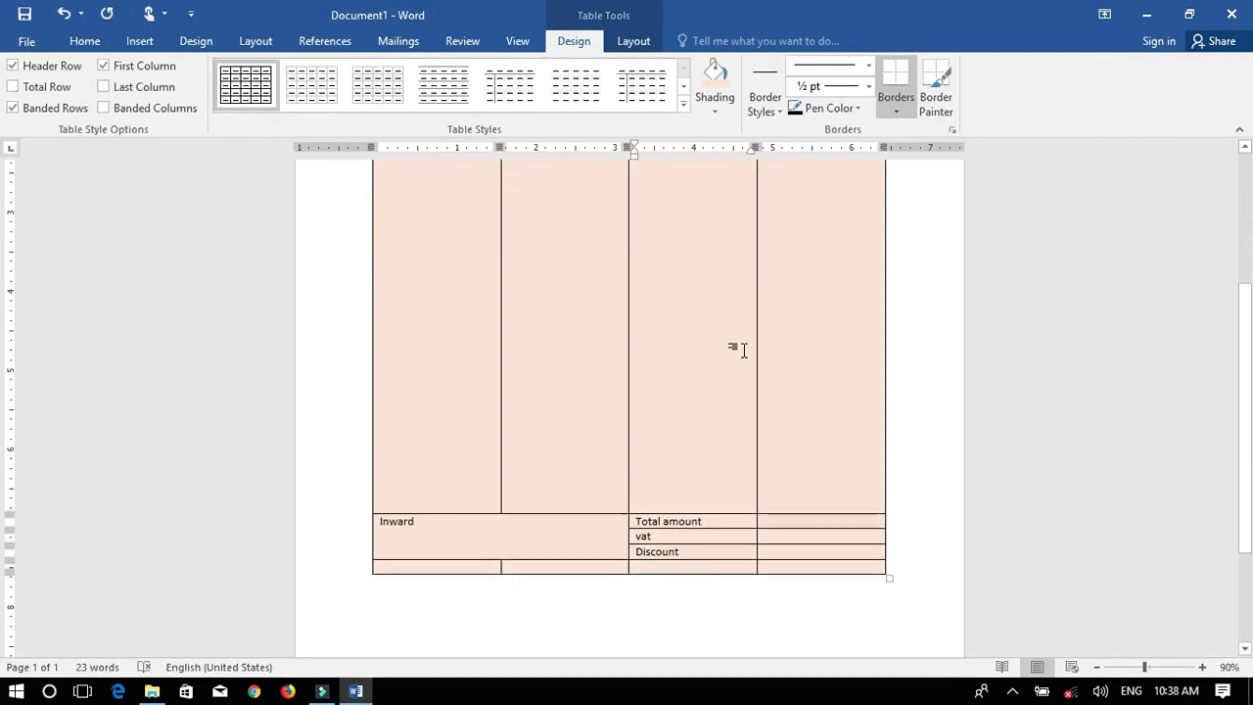
{"action": "scroll", "coordinate": [741, 349], "scroll_direction": "up", "scroll_amount": 5}
{"action": "scroll", "coordinate": [741, 348], "scroll_direction": "up", "scroll_amount": 2}
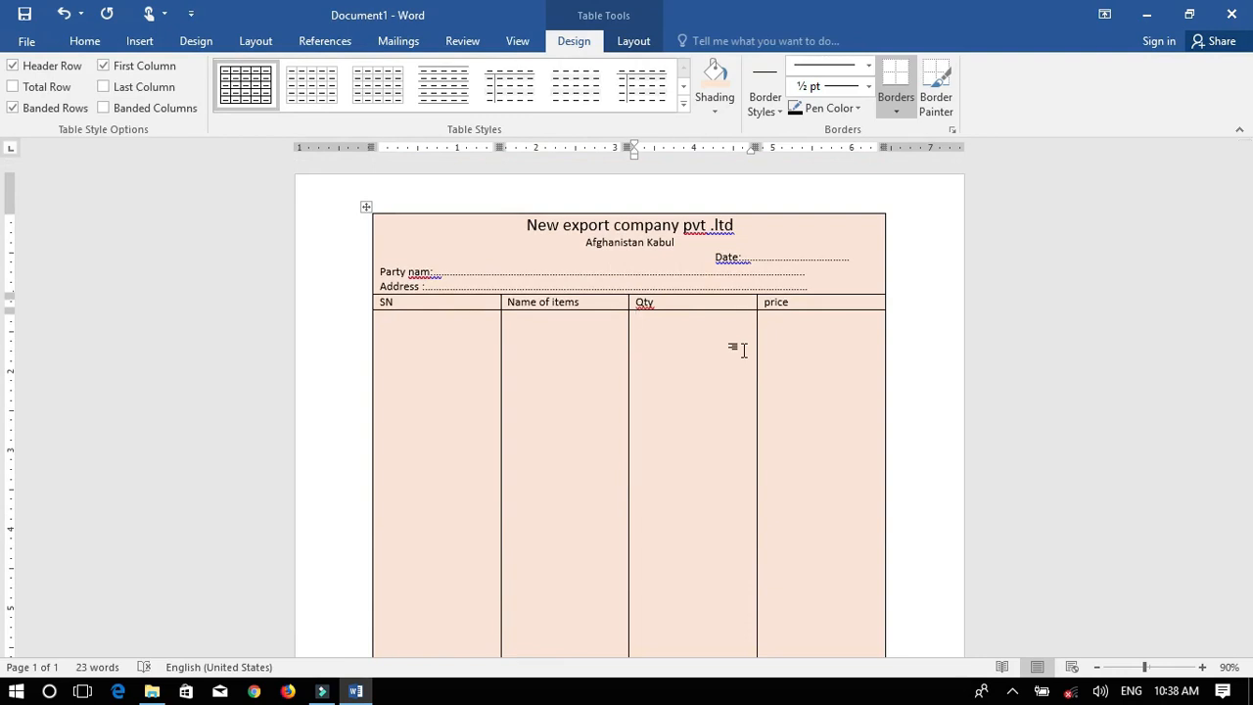
{"action": "left_click_drag", "start_coordinate": [750, 230], "coordinate": [512, 224]}
{"action": "left_click", "coordinate": [88, 41]}
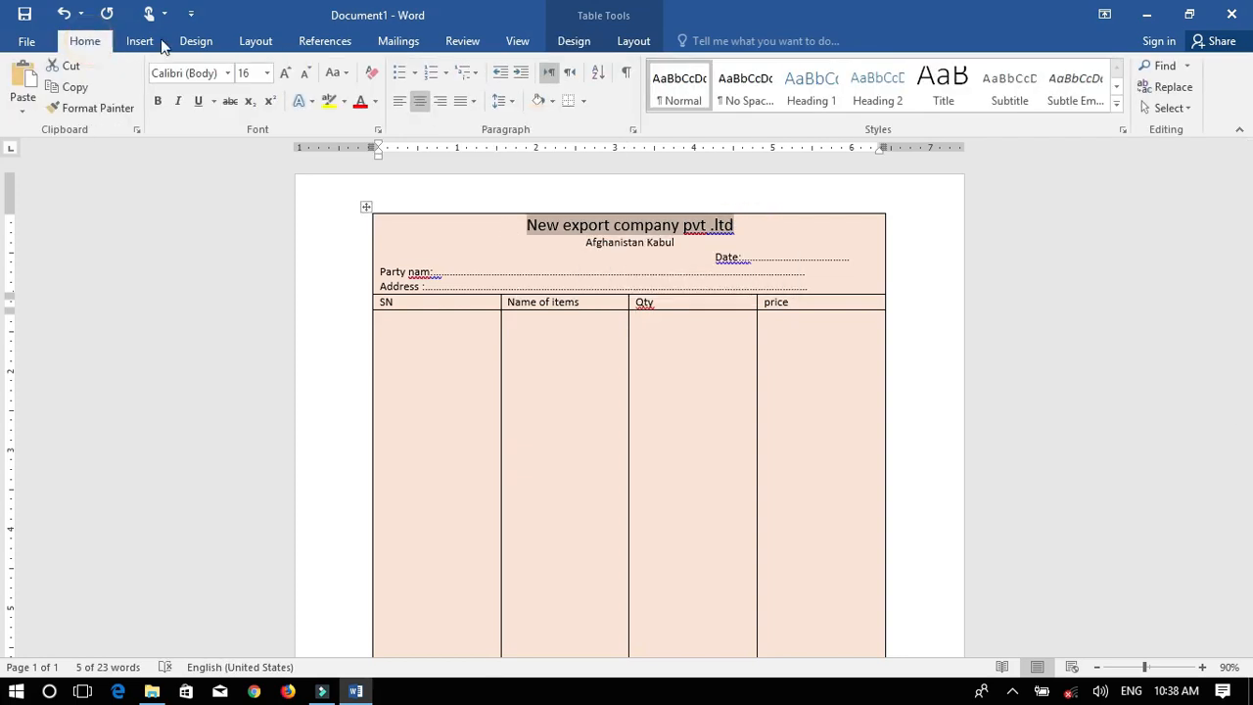
{"action": "left_click", "coordinate": [230, 75]}
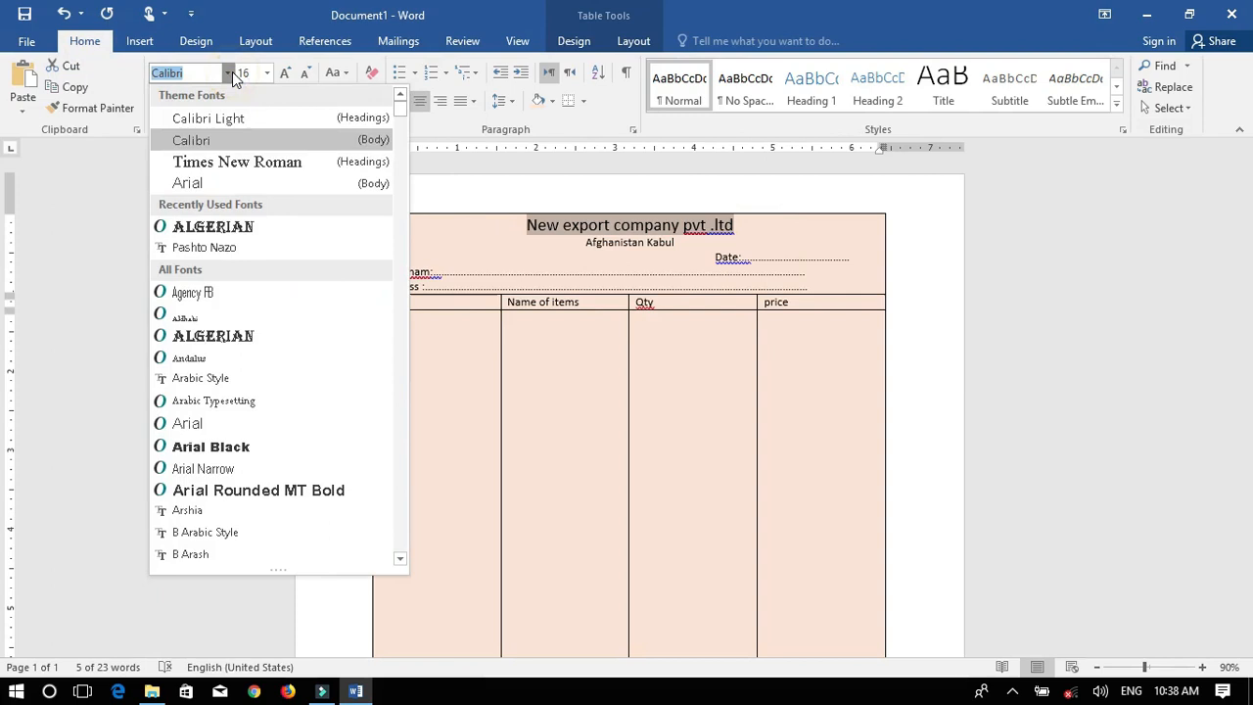
{"action": "left_click", "coordinate": [241, 230]}
Step: Format the "Afghanistan Kabul" line below the heading in Times New Roman at 16 pt
{"action": "left_click_drag", "start_coordinate": [684, 243], "coordinate": [589, 242]}
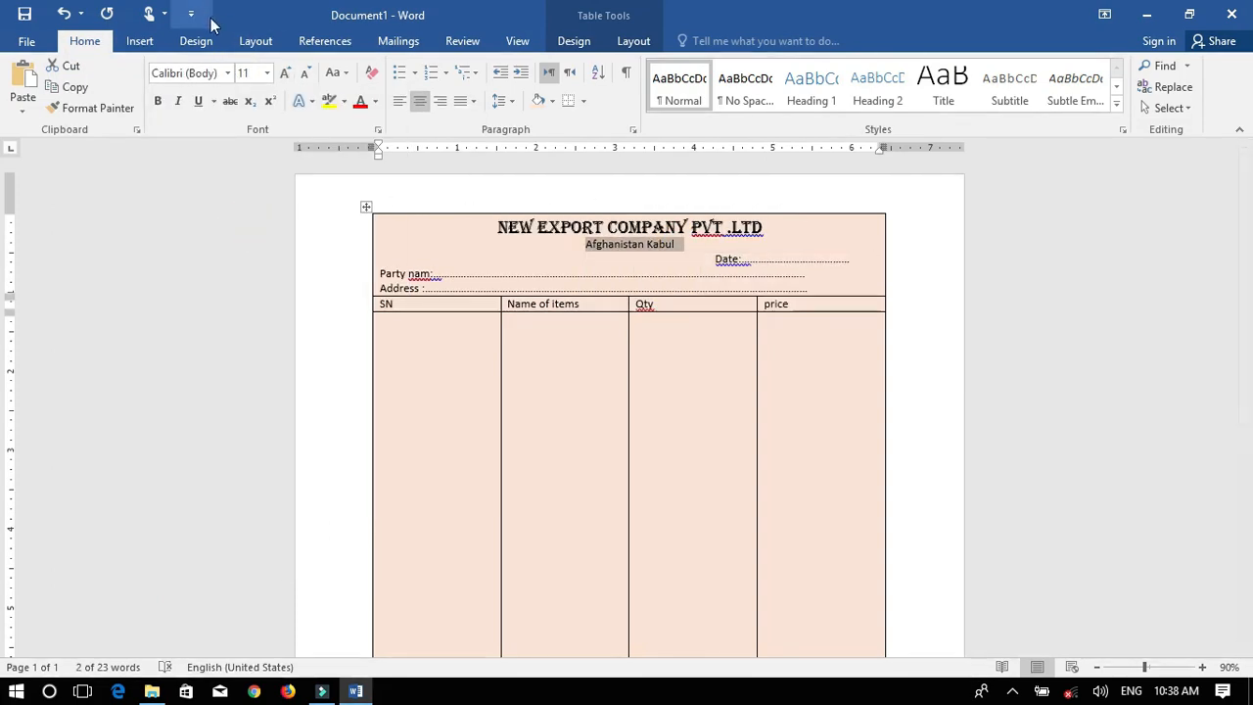
{"action": "left_click", "coordinate": [227, 73]}
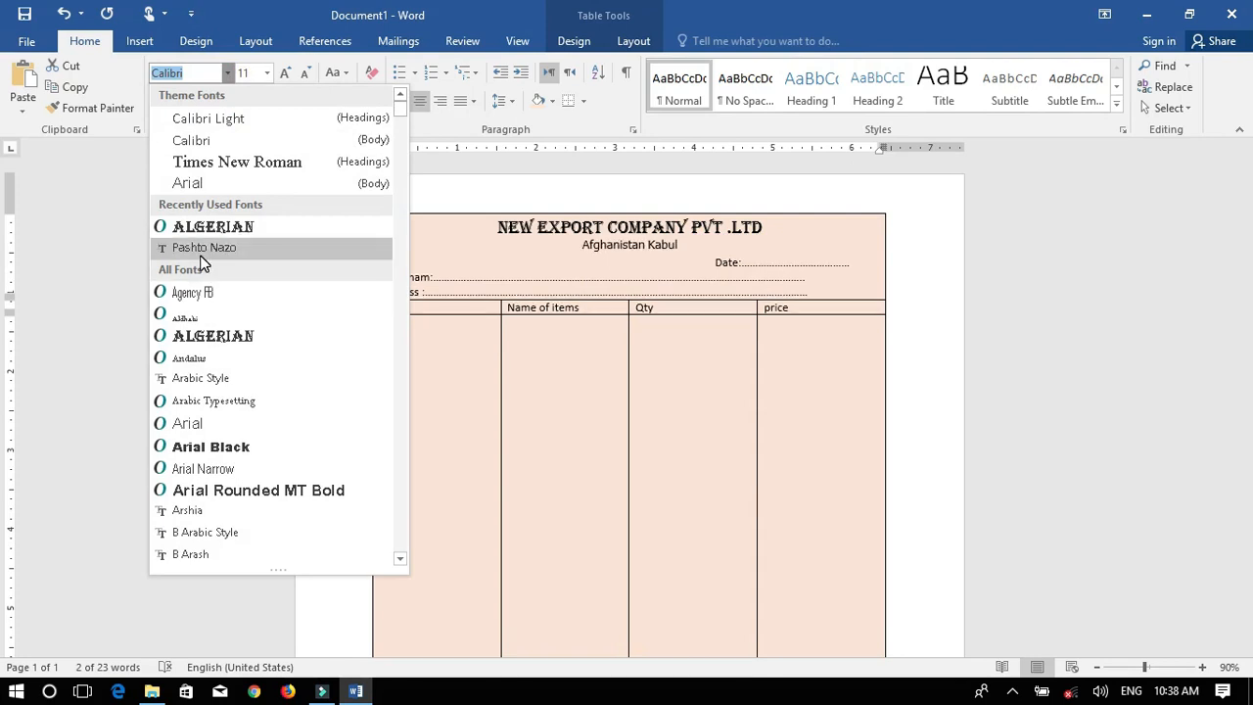
{"action": "left_click", "coordinate": [205, 163]}
{"action": "key", "text": "ctrl+bracketright"}
{"action": "key", "text": "ctrl+bracketright"}
{"action": "key", "text": "ctrl+bracketright"}
{"action": "key", "text": "ctrl+bracketright"}
{"action": "key", "text": "ctrl+bracketright"}
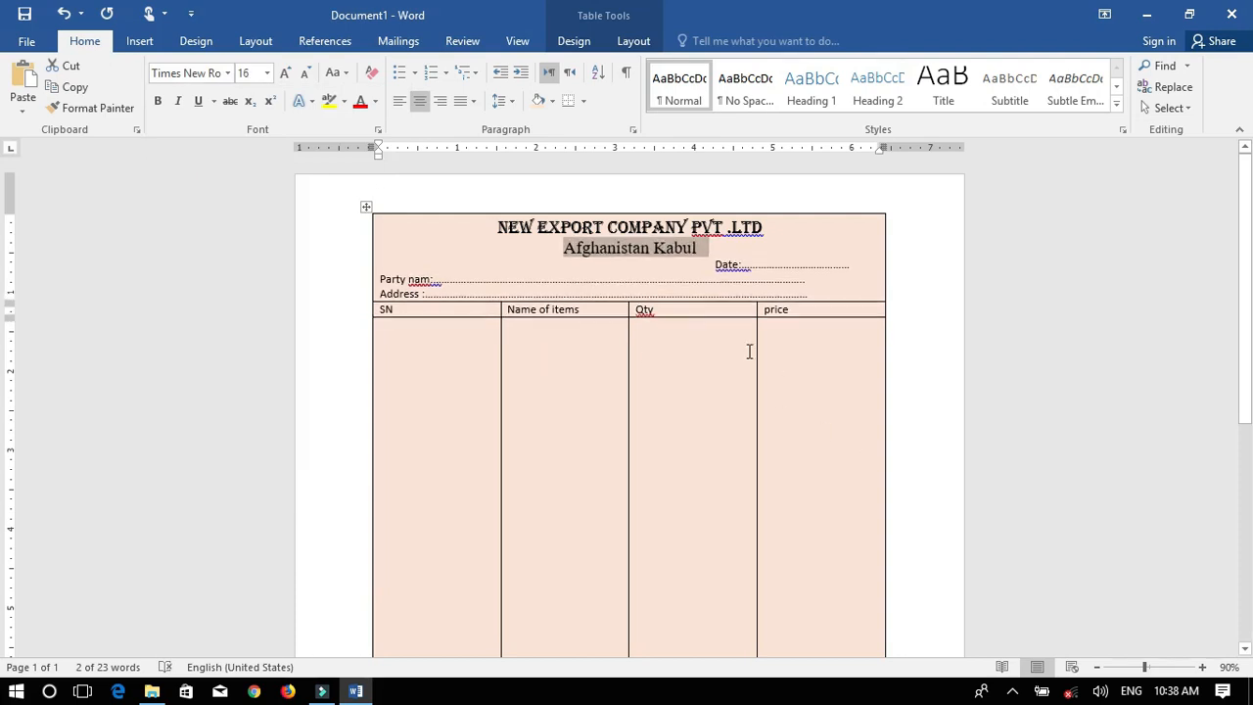
{"action": "left_click", "coordinate": [705, 369]}
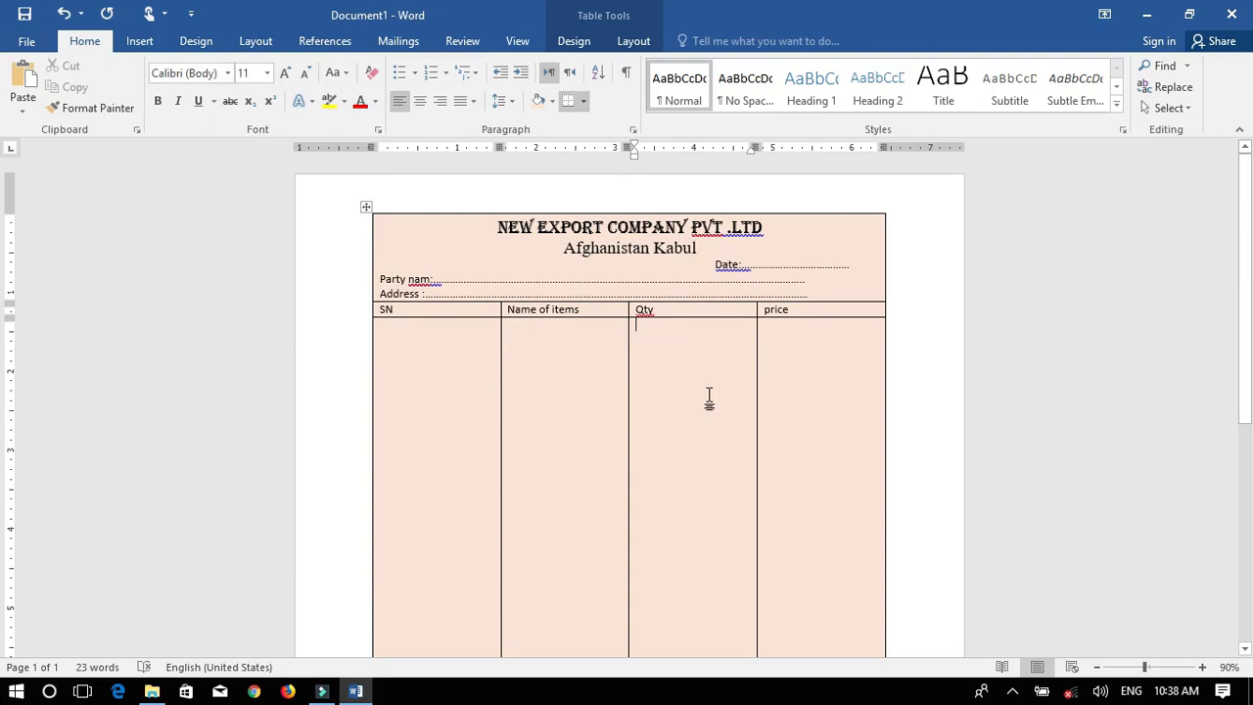
Step: Remove the color shading from the entire bill table
{"action": "scroll", "coordinate": [709, 396], "scroll_direction": "down", "scroll_amount": 3}
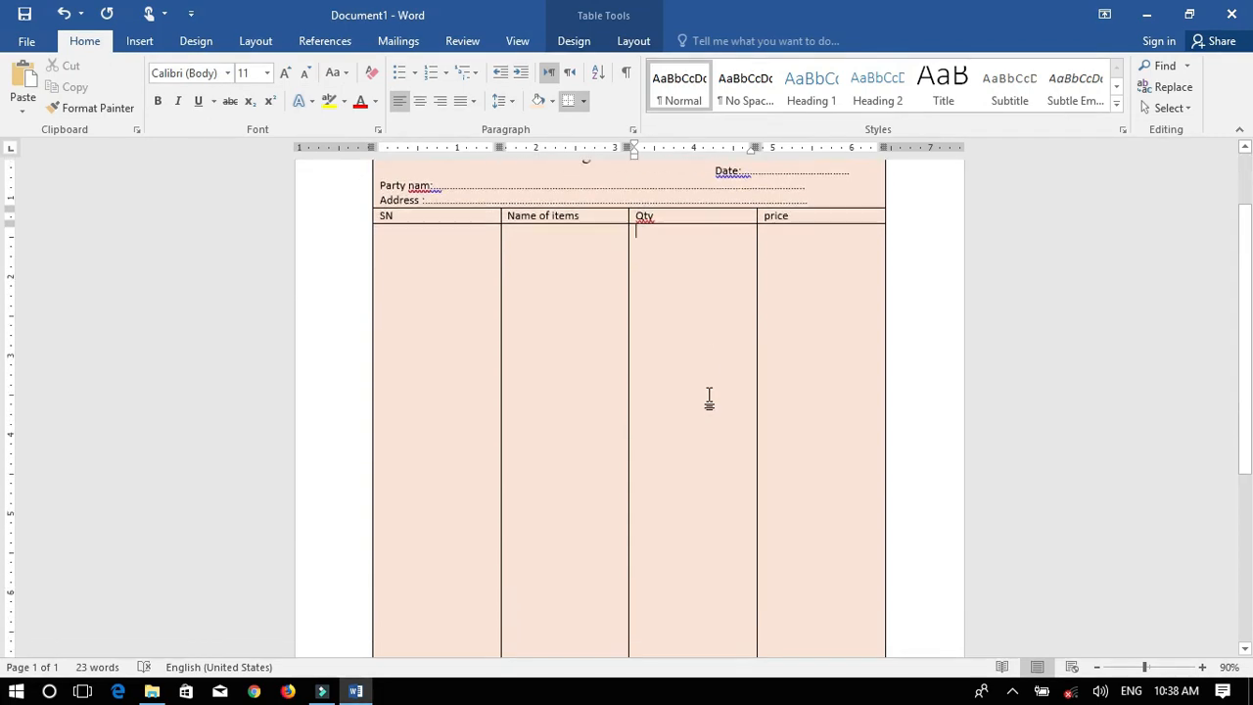
{"action": "scroll", "coordinate": [709, 397], "scroll_direction": "down", "scroll_amount": 2}
{"action": "scroll", "coordinate": [709, 396], "scroll_direction": "up", "scroll_amount": 1}
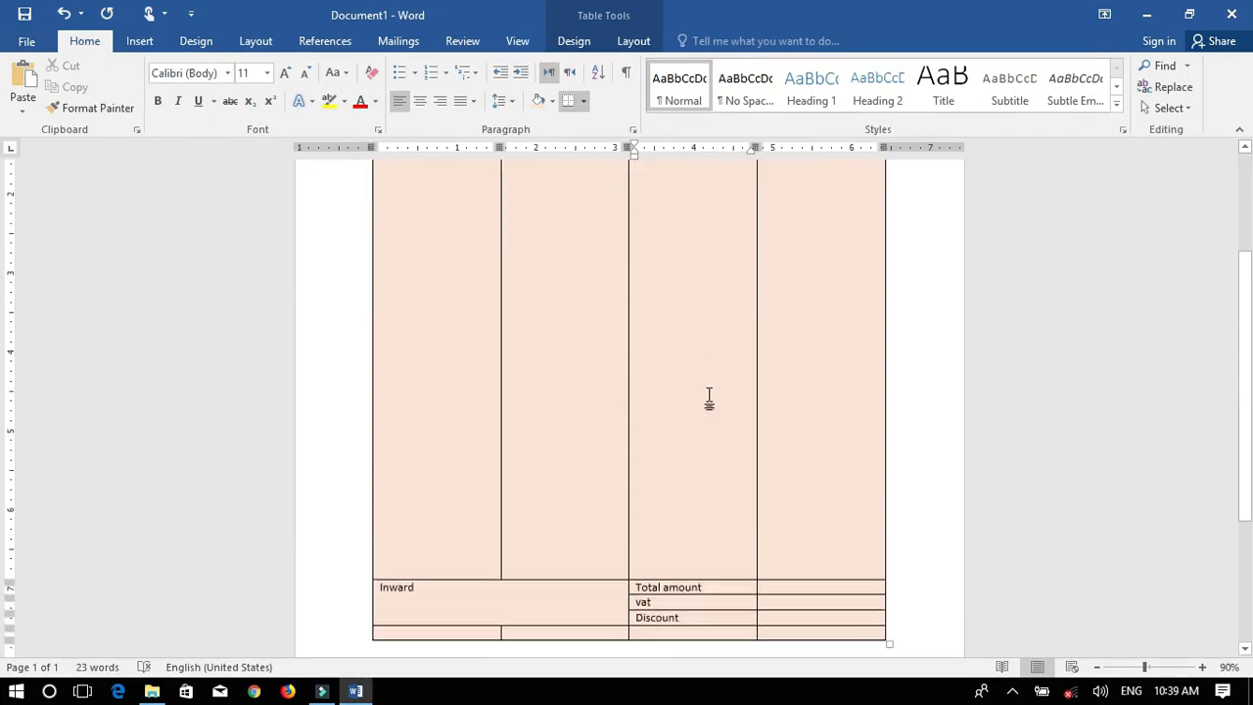
{"action": "scroll", "coordinate": [708, 397], "scroll_direction": "up", "scroll_amount": 4}
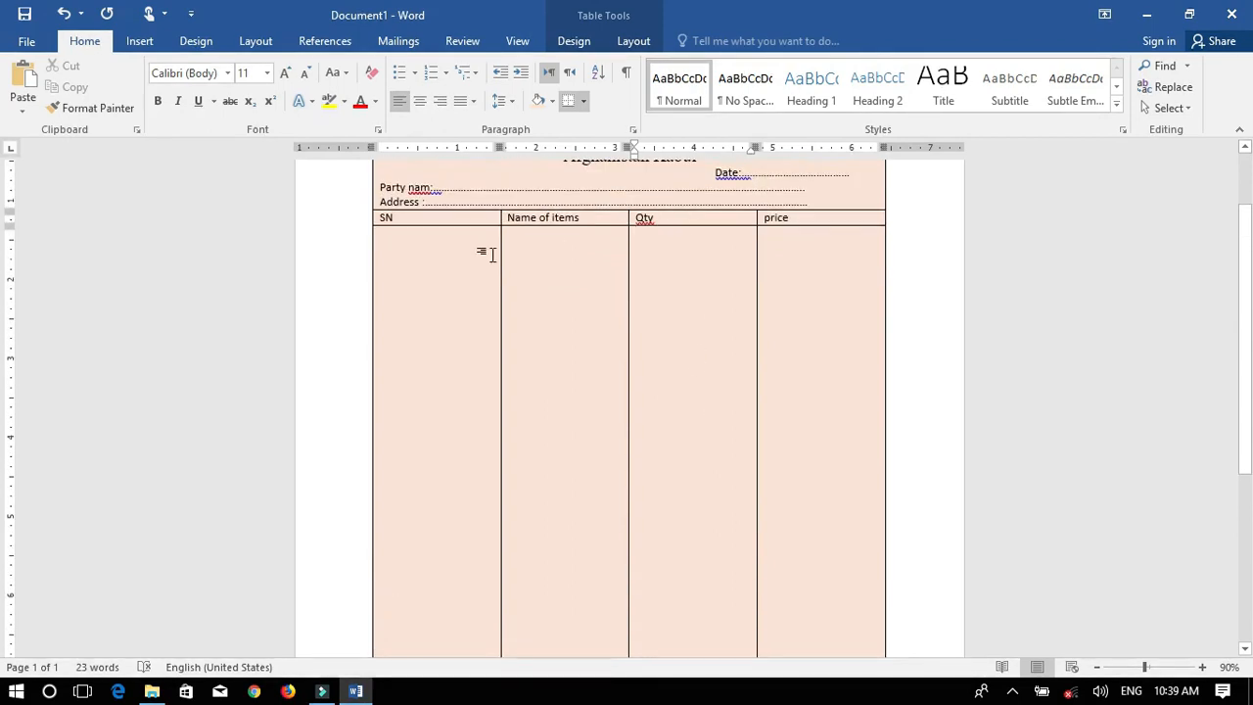
{"action": "scroll", "coordinate": [541, 336], "scroll_direction": "up", "scroll_amount": 2}
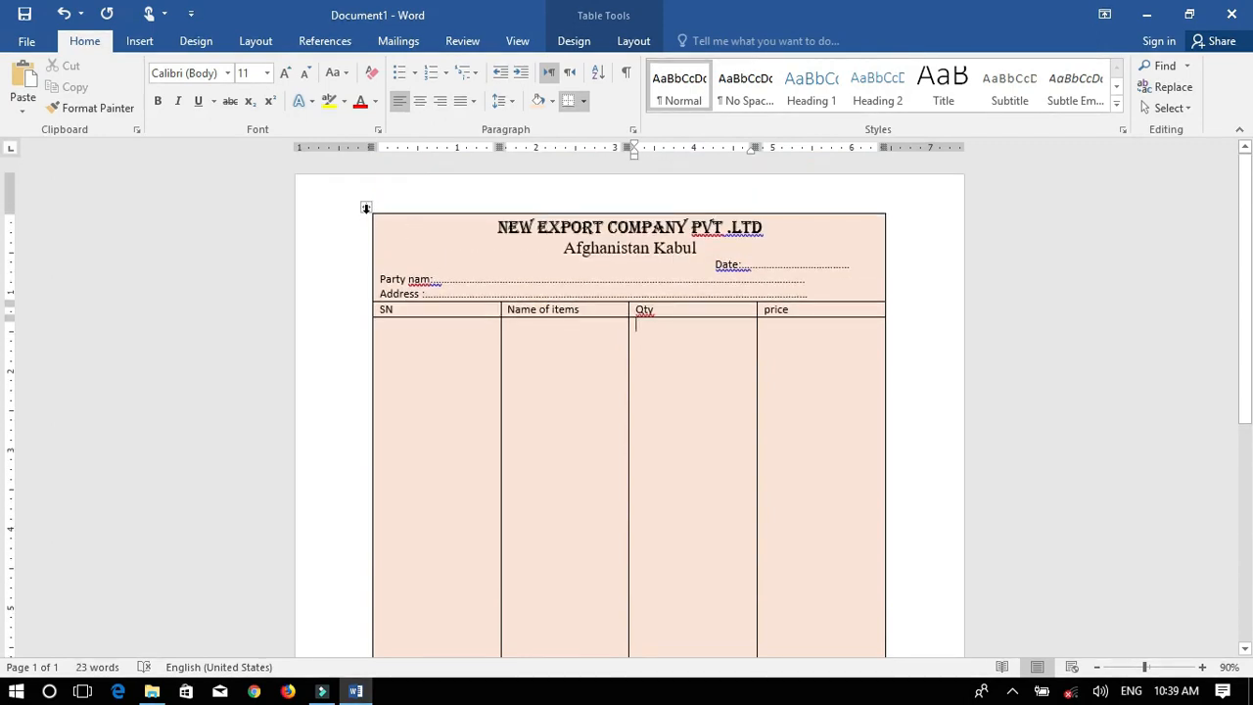
{"action": "left_click", "coordinate": [366, 208]}
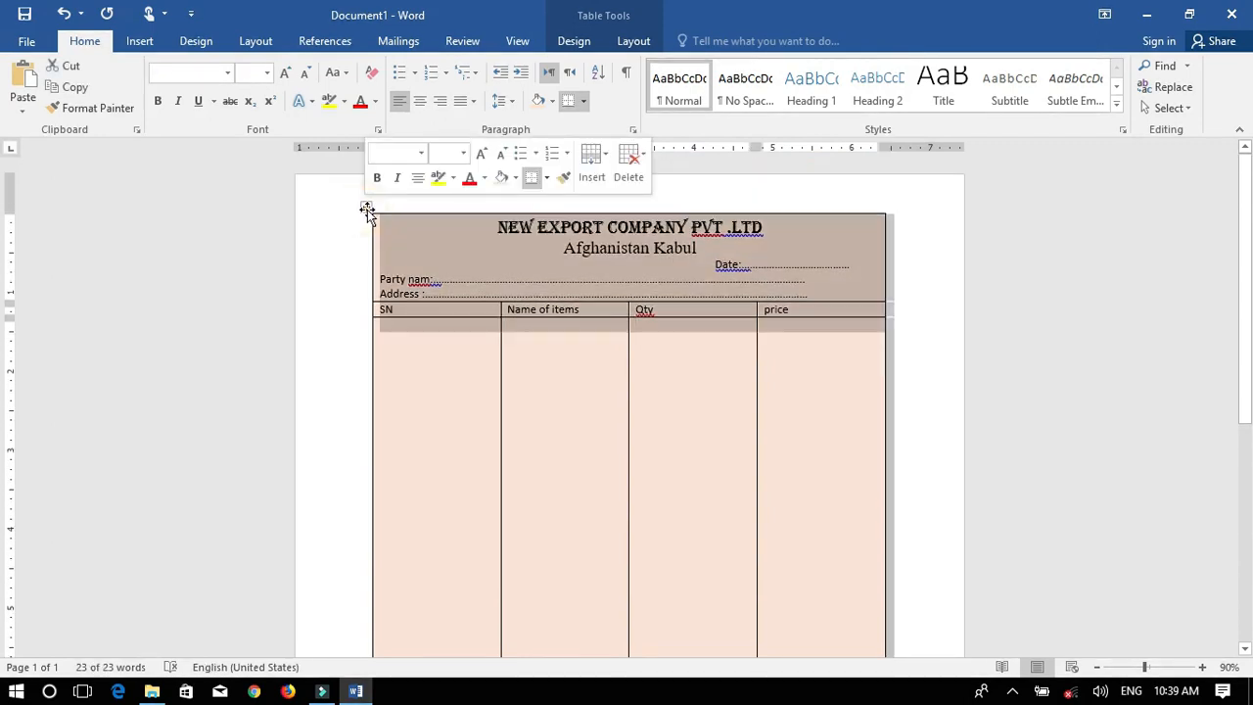
{"action": "left_click", "coordinate": [632, 43]}
{"action": "left_click", "coordinate": [574, 41]}
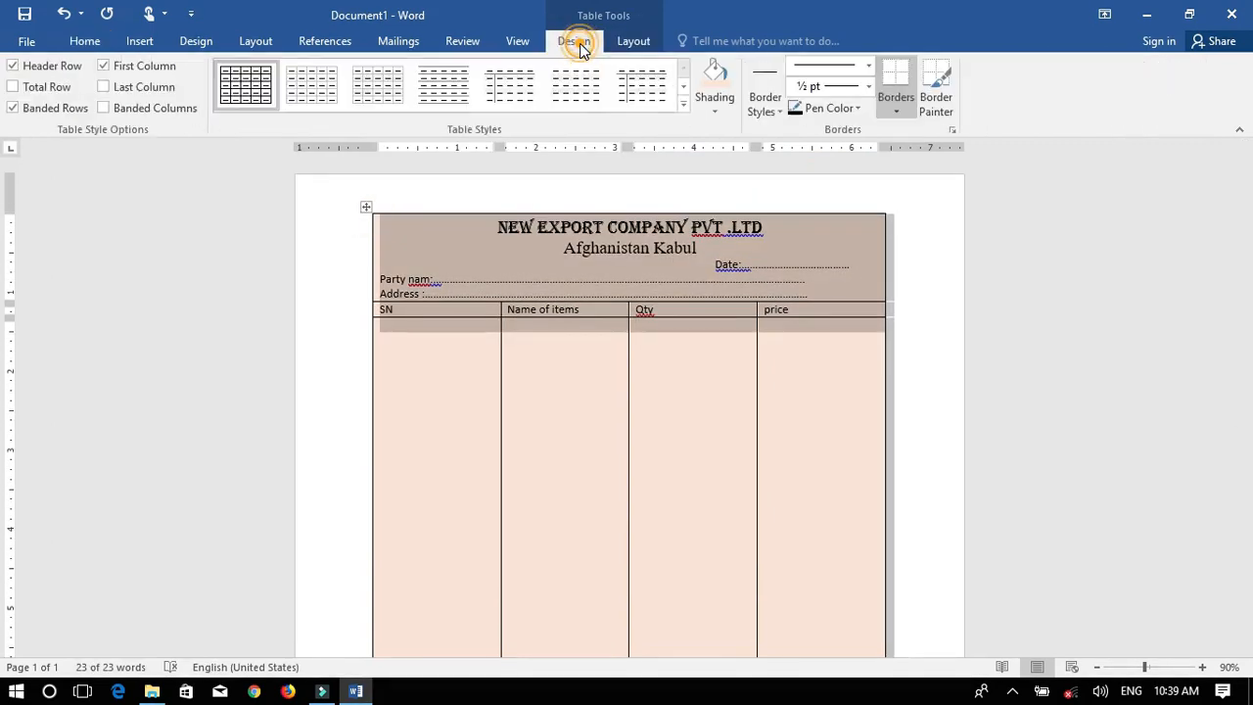
{"action": "left_click", "coordinate": [715, 109]}
{"action": "left_click", "coordinate": [752, 276]}
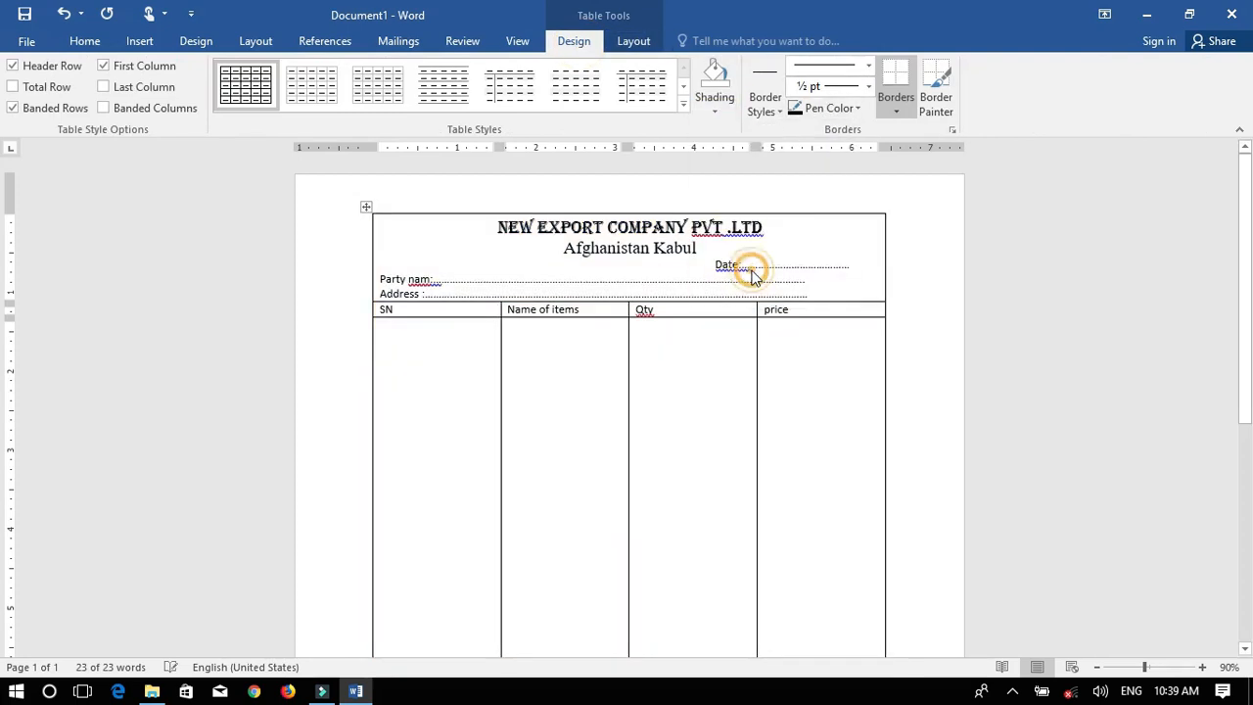
Step: Start a custom picture watermark for the page and open the selection of its picture file
{"action": "left_click", "coordinate": [137, 43]}
{"action": "left_click", "coordinate": [102, 41]}
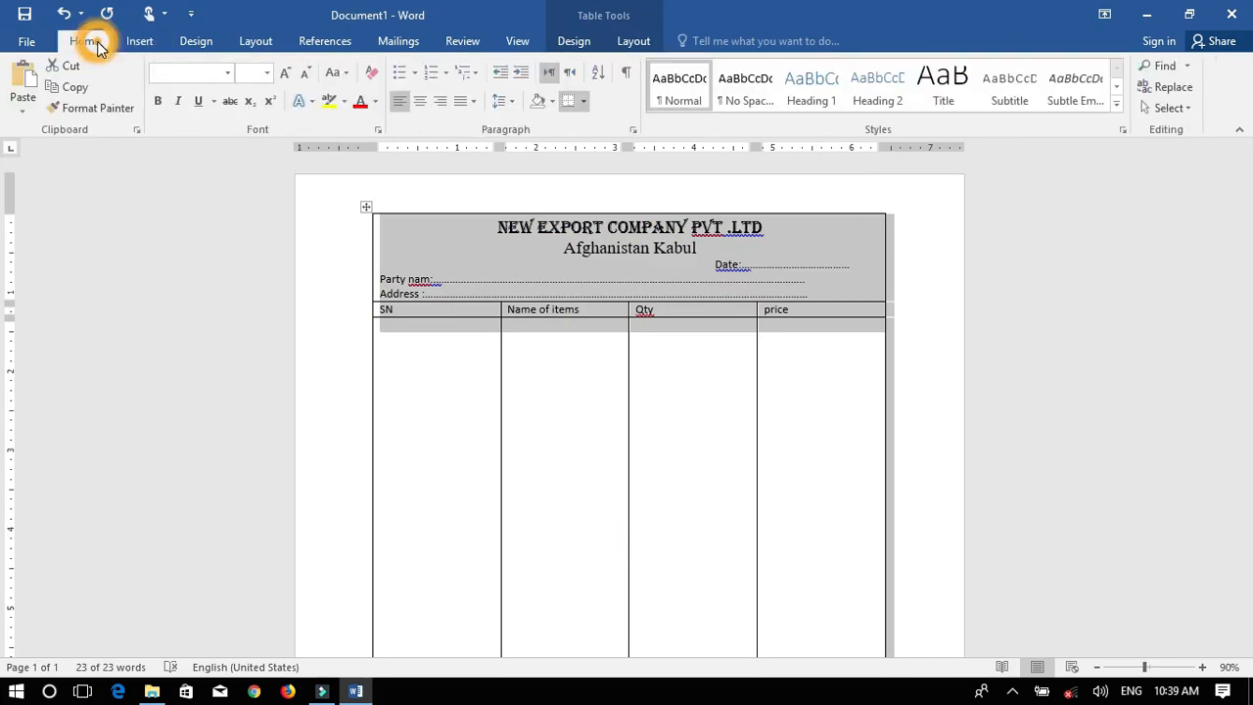
{"action": "left_click", "coordinate": [198, 43]}
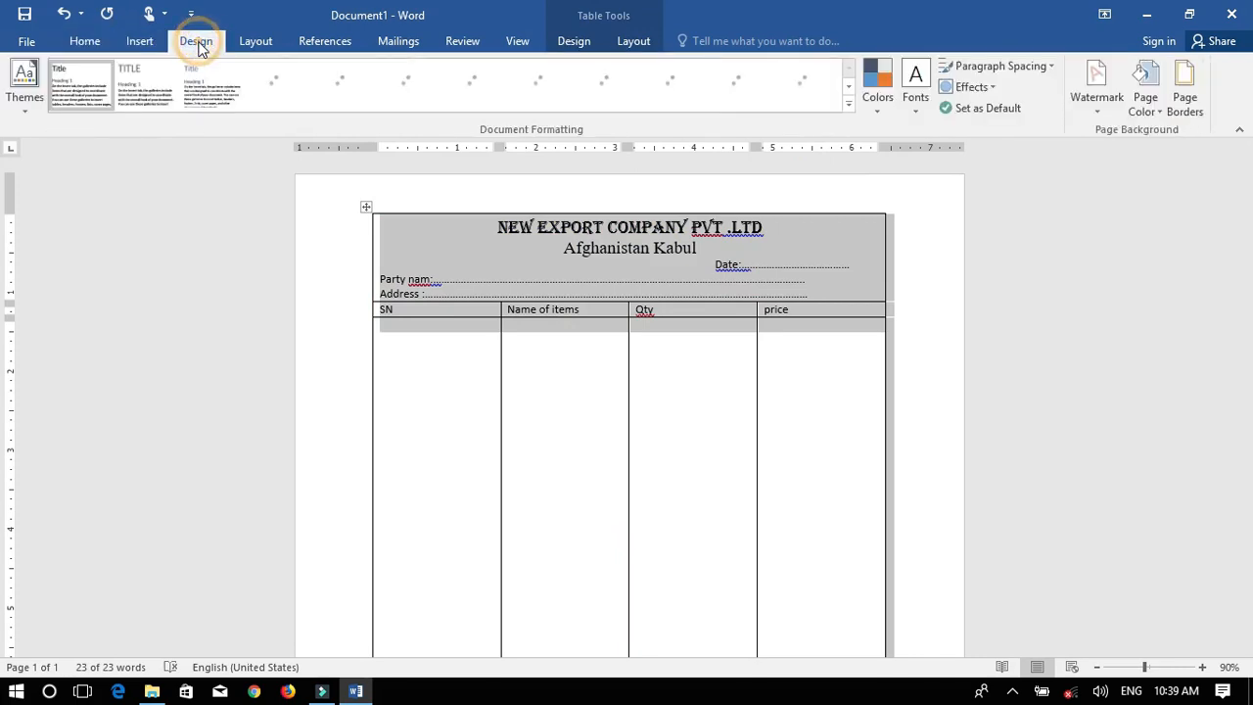
{"action": "left_click", "coordinate": [1099, 109]}
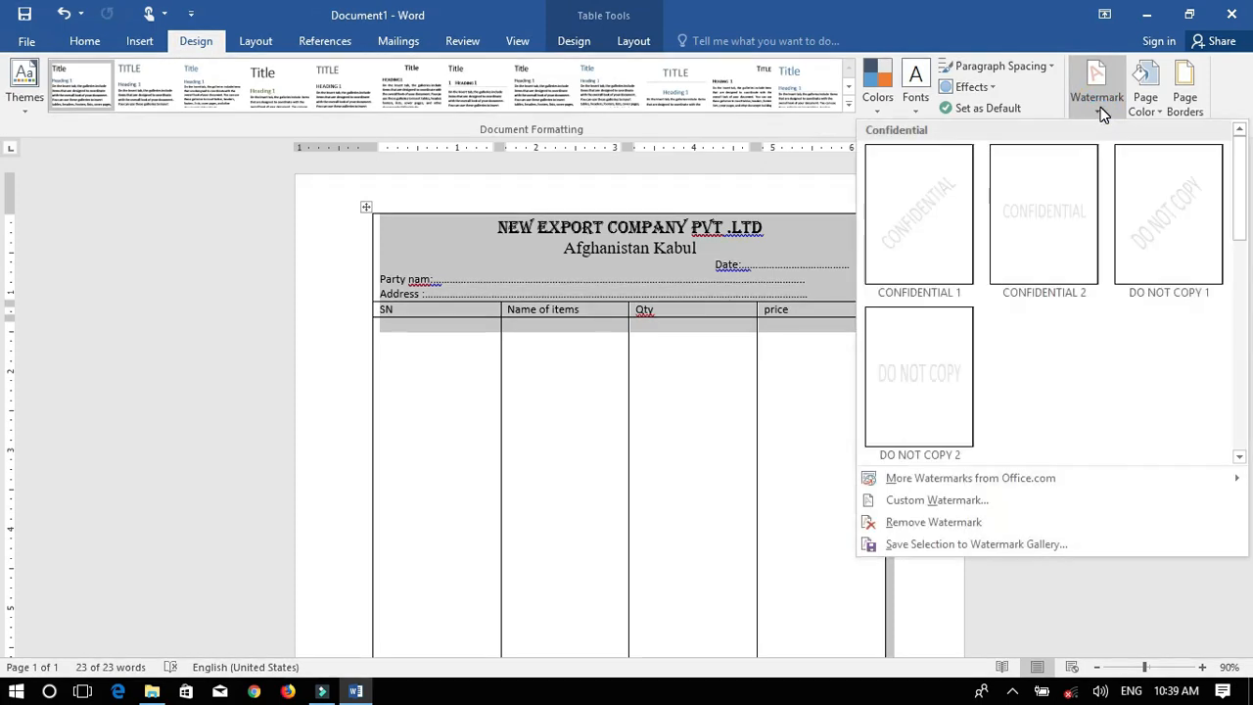
{"action": "left_click", "coordinate": [922, 501]}
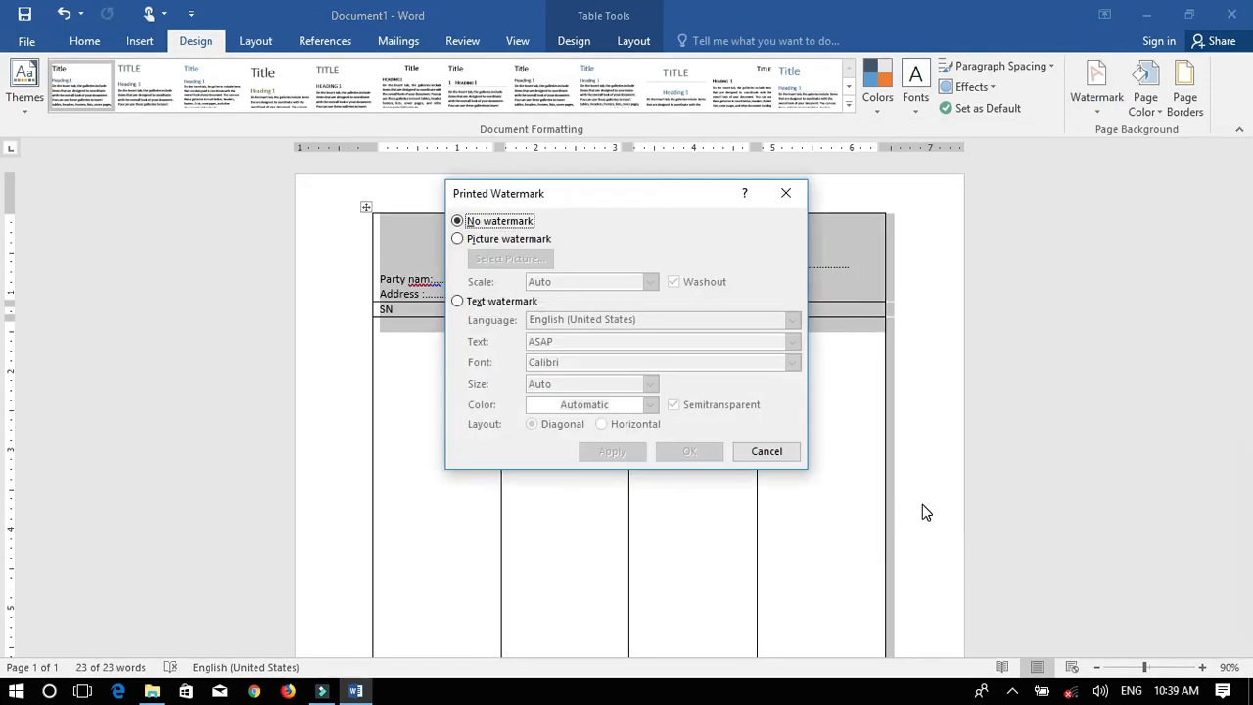
{"action": "left_click", "coordinate": [536, 243]}
{"action": "left_click", "coordinate": [494, 262]}
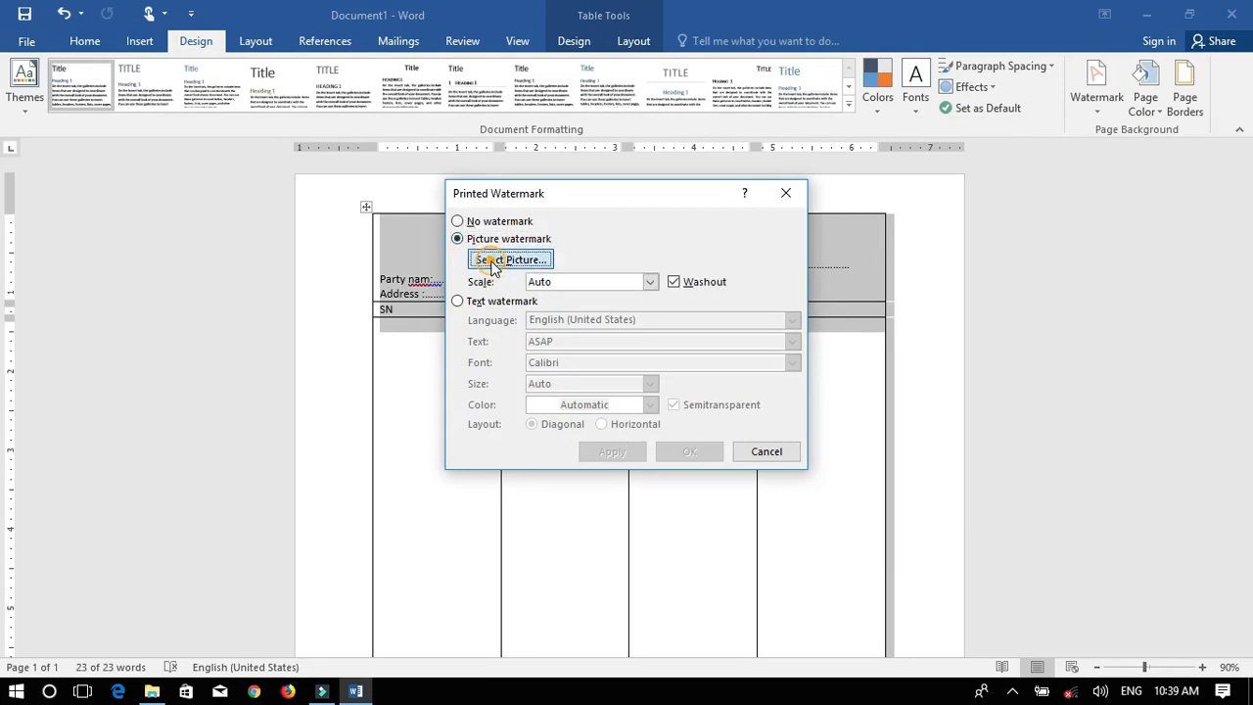
Step: Browse the youtube folder on Local Disk (F:) and its logo subfolder for a watermark picture
{"action": "left_click", "coordinate": [632, 380]}
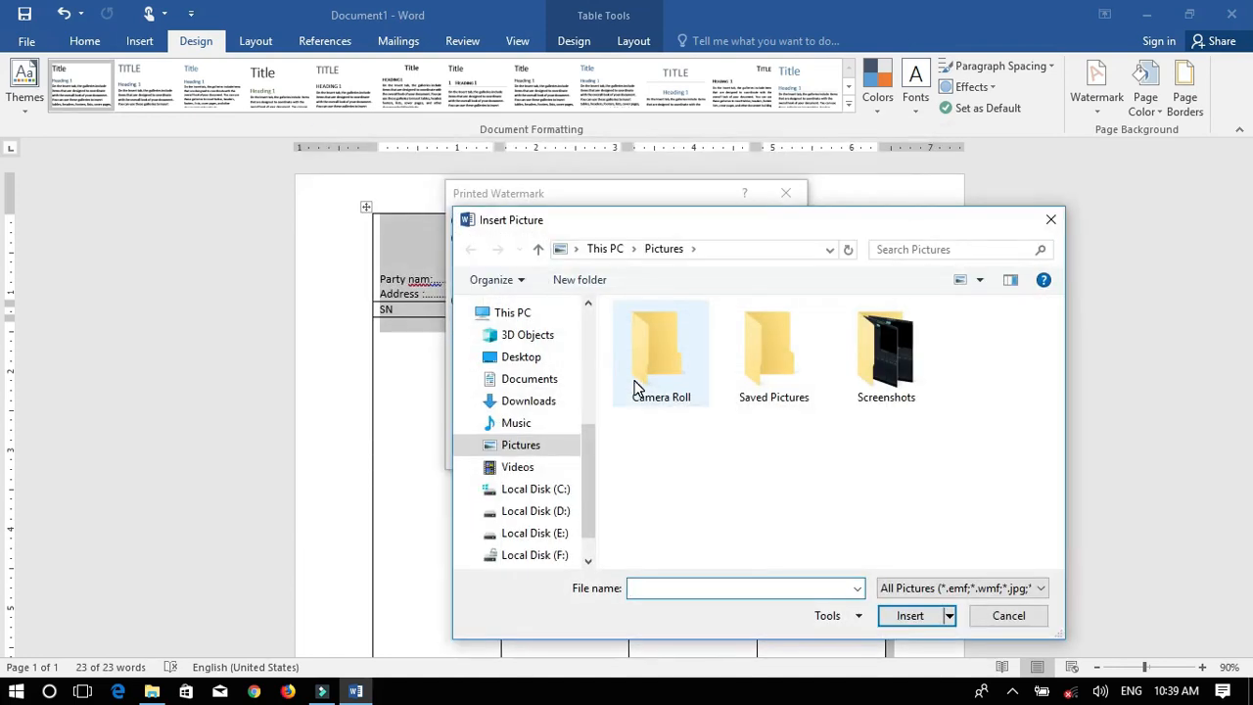
{"action": "left_click", "coordinate": [552, 559]}
{"action": "double_click", "coordinate": [676, 543]}
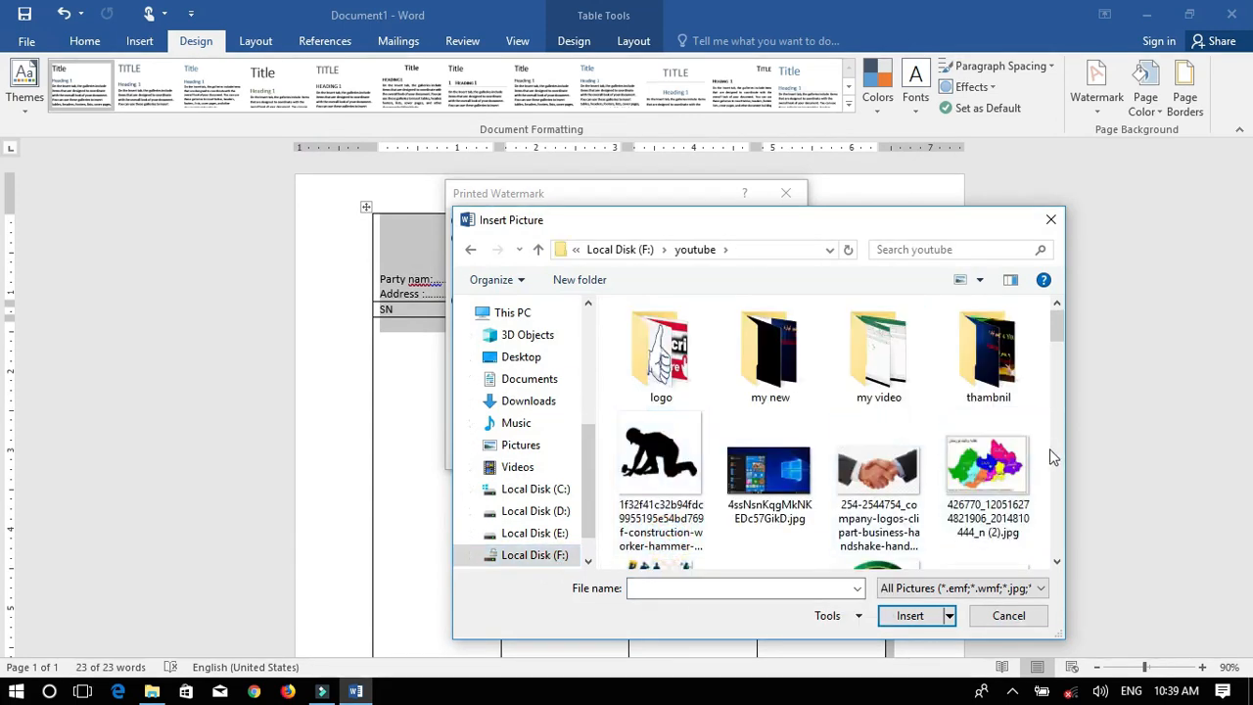
{"action": "left_click", "coordinate": [1055, 457]}
{"action": "left_click", "coordinate": [1054, 456]}
{"action": "left_click", "coordinate": [1055, 456]}
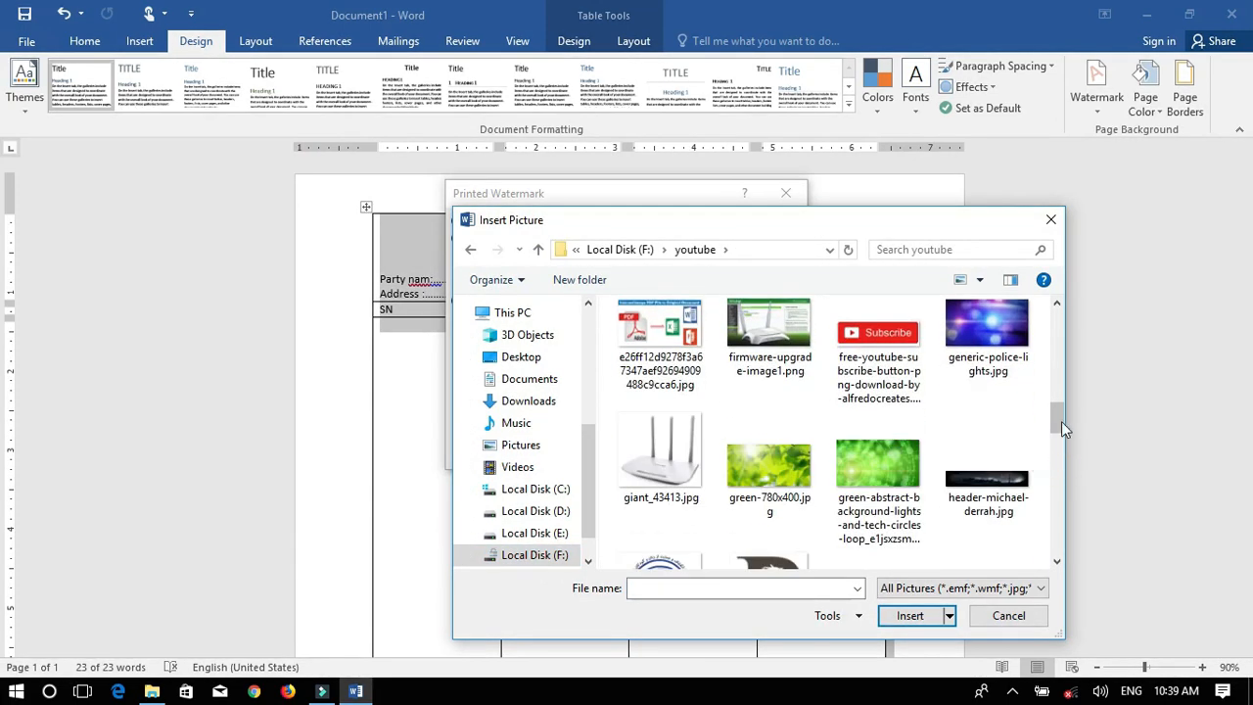
{"action": "left_click_drag", "start_coordinate": [1062, 402], "coordinate": [1056, 304]}
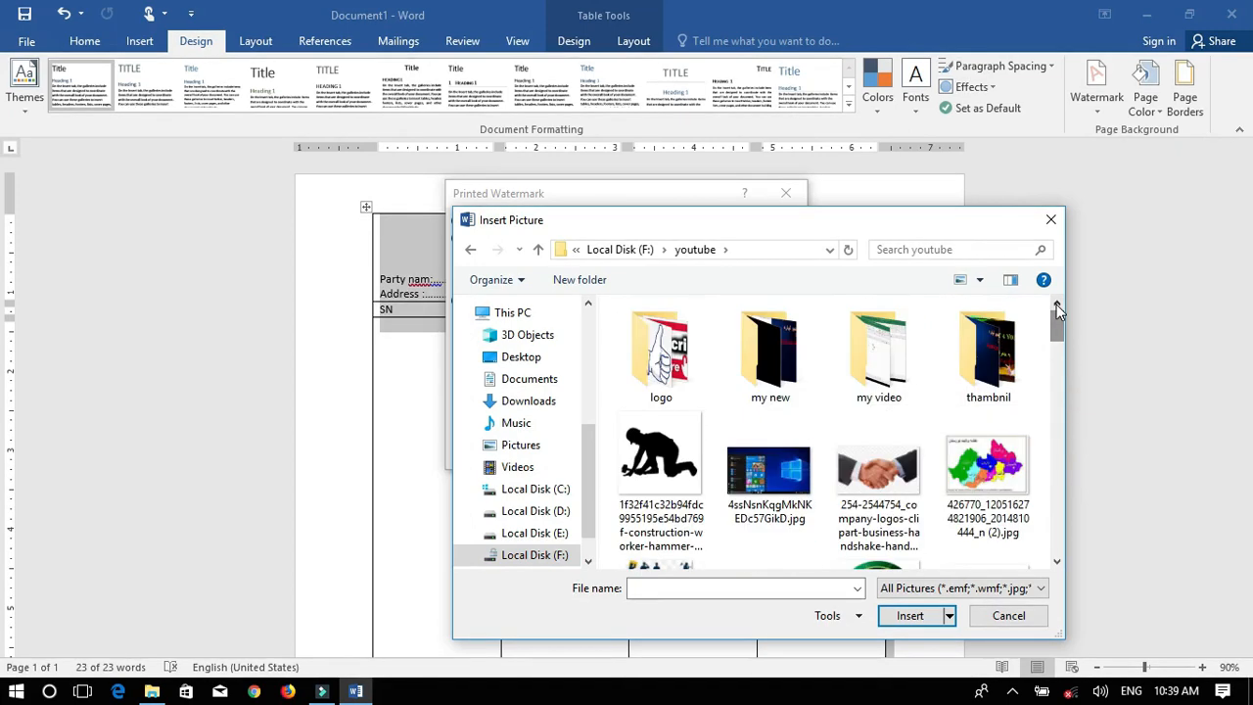
{"action": "double_click", "coordinate": [667, 380]}
{"action": "left_click_drag", "start_coordinate": [1058, 347], "coordinate": [1057, 473]}
{"action": "left_click", "coordinate": [470, 248]}
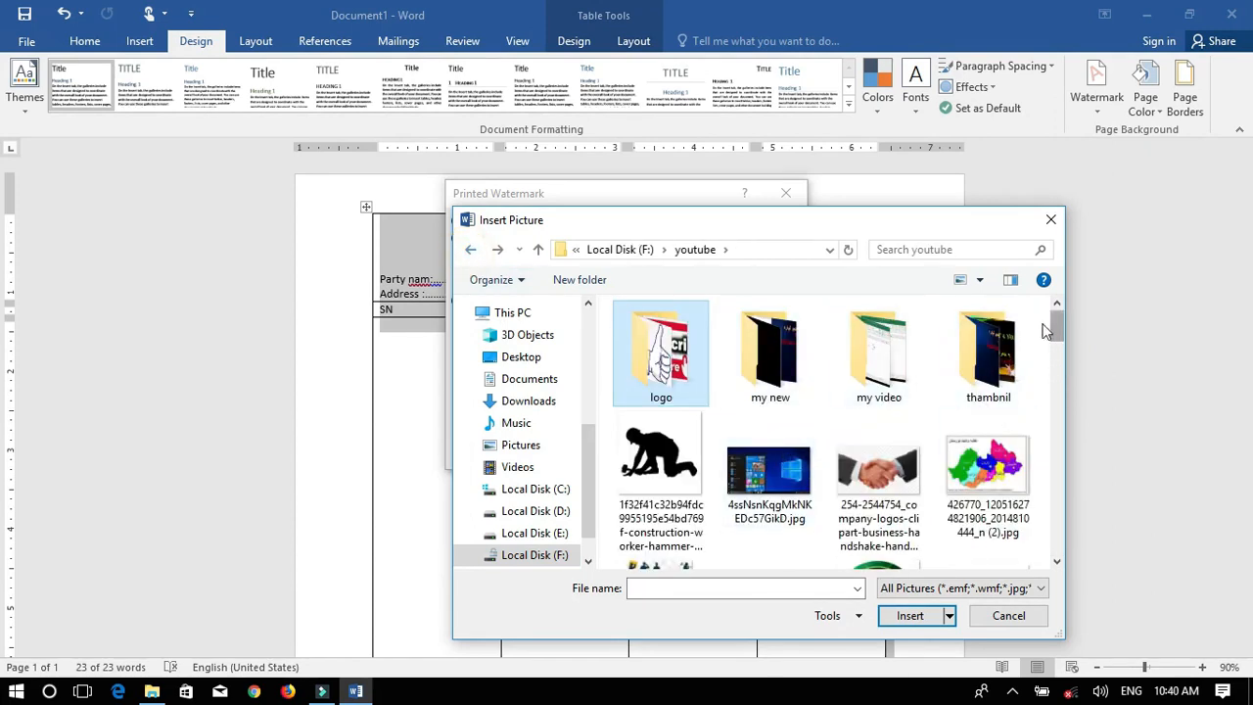
Step: Apply best.png from the thambnil subfolder as the washed-out picture watermark with automatic scale
{"action": "double_click", "coordinate": [1008, 362]}
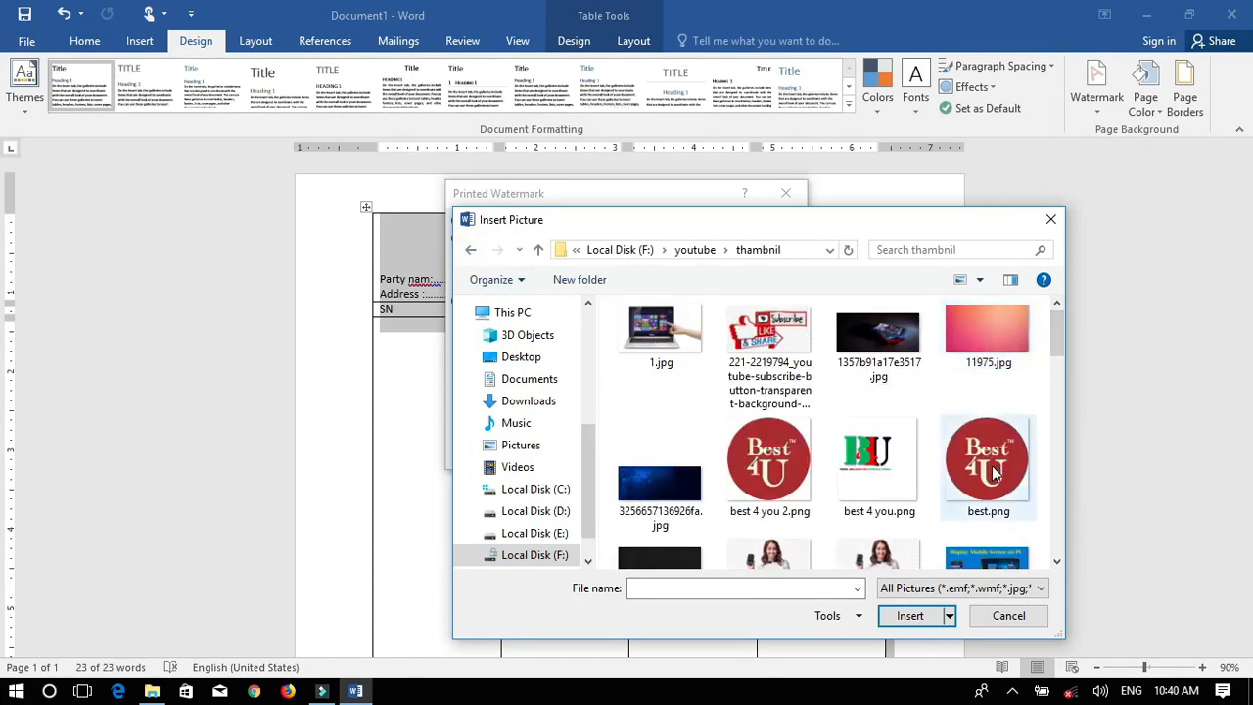
{"action": "left_click", "coordinate": [994, 473]}
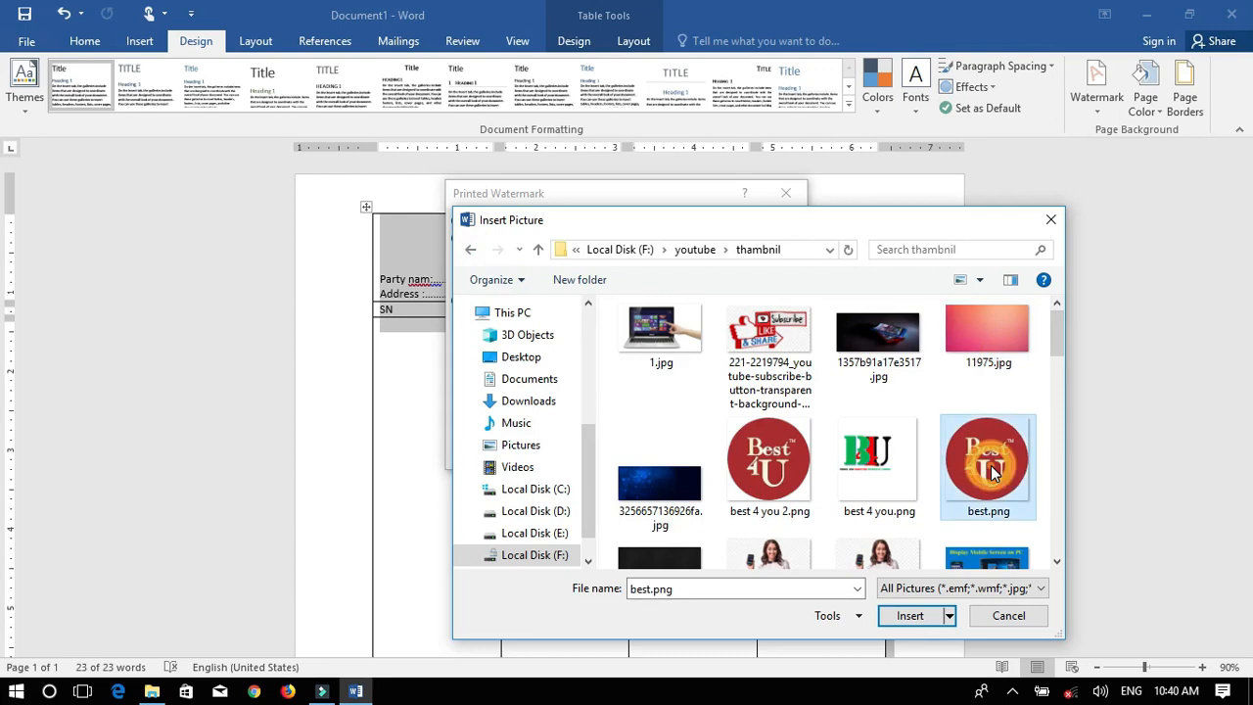
{"action": "left_click", "coordinate": [910, 616]}
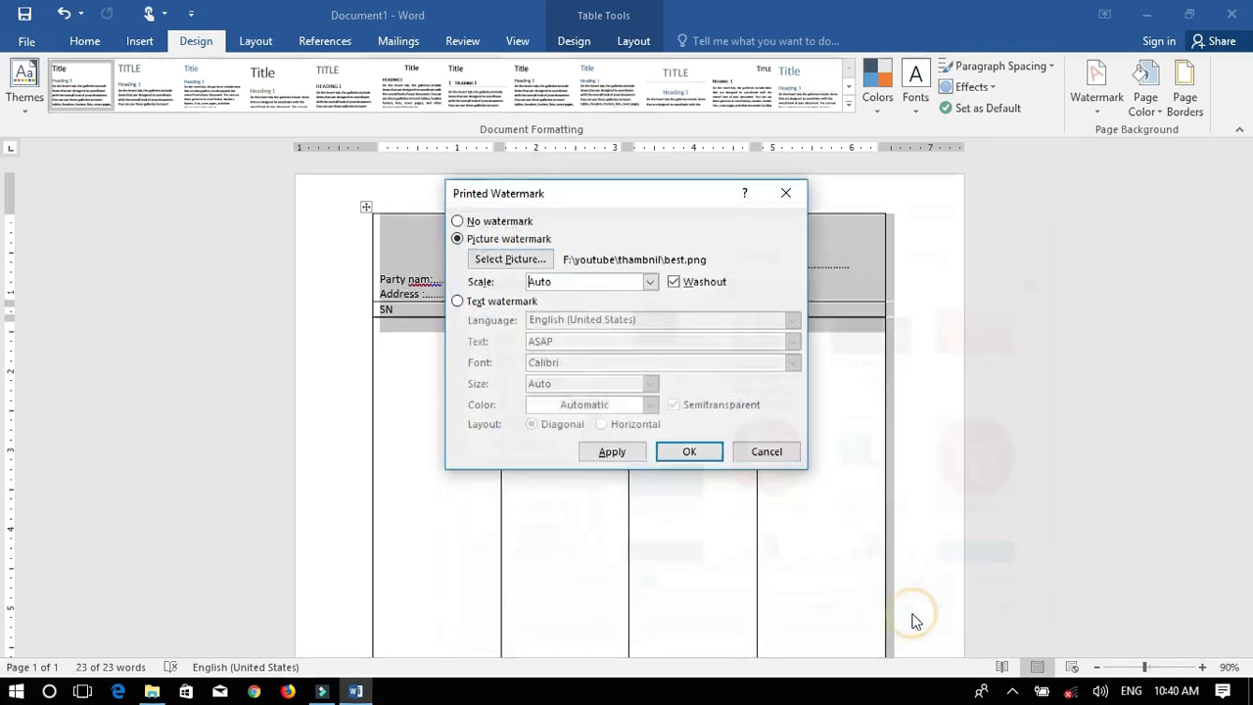
{"action": "left_click", "coordinate": [664, 454]}
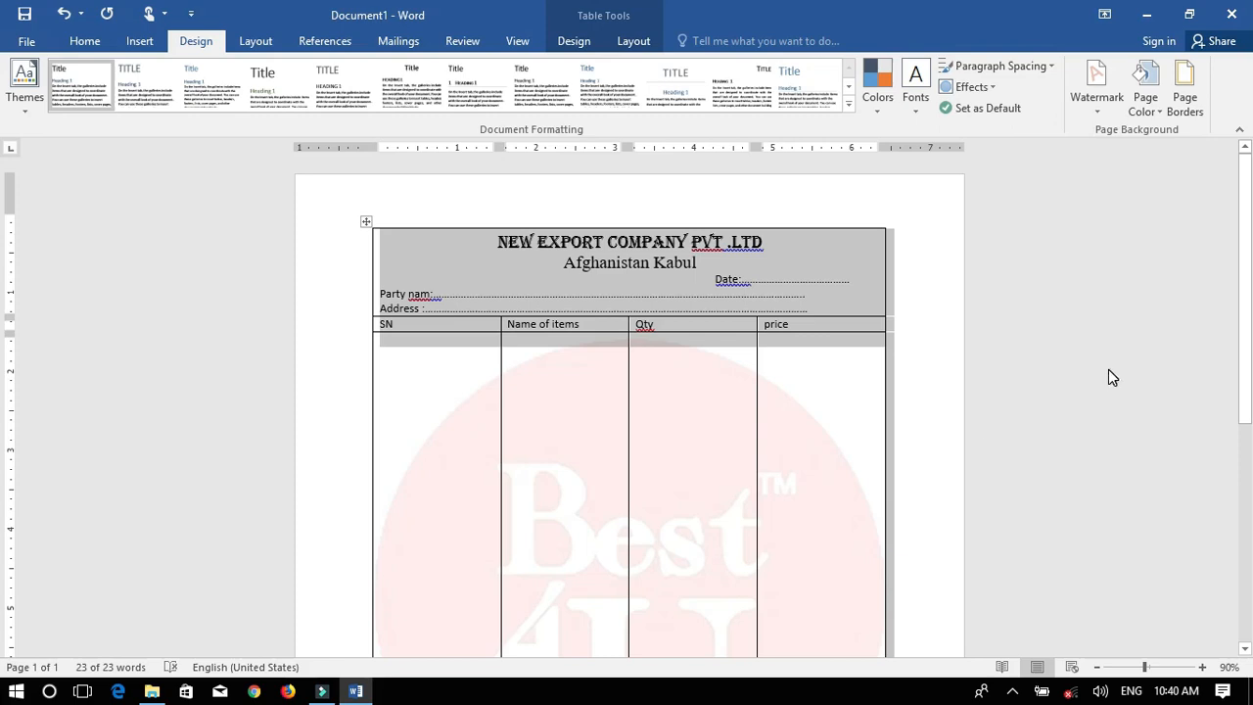
Step: Check the watermarked bill form down to its footer rows and in the print preview, keeping the document open
{"action": "left_click_drag", "start_coordinate": [1245, 176], "coordinate": [1251, 378]}
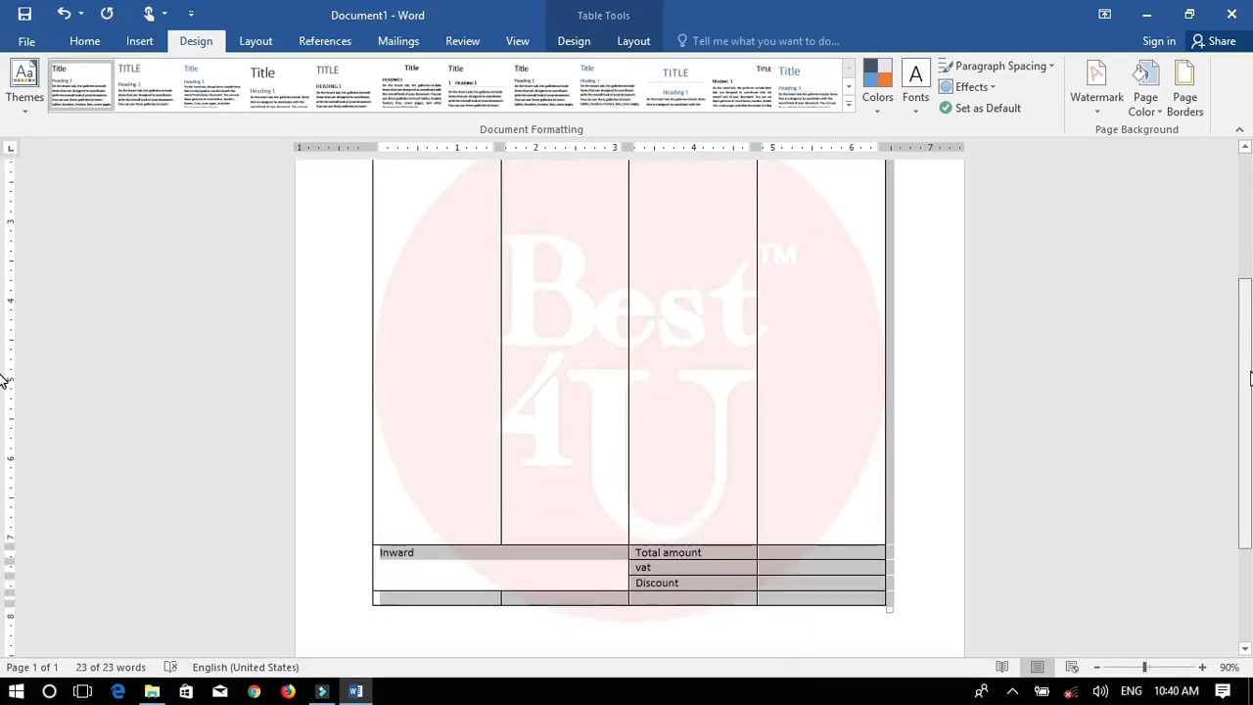
{"action": "left_click", "coordinate": [803, 411]}
{"action": "left_click_drag", "start_coordinate": [1250, 331], "coordinate": [1252, 270]}
{"action": "key", "text": "ctrl+p"}
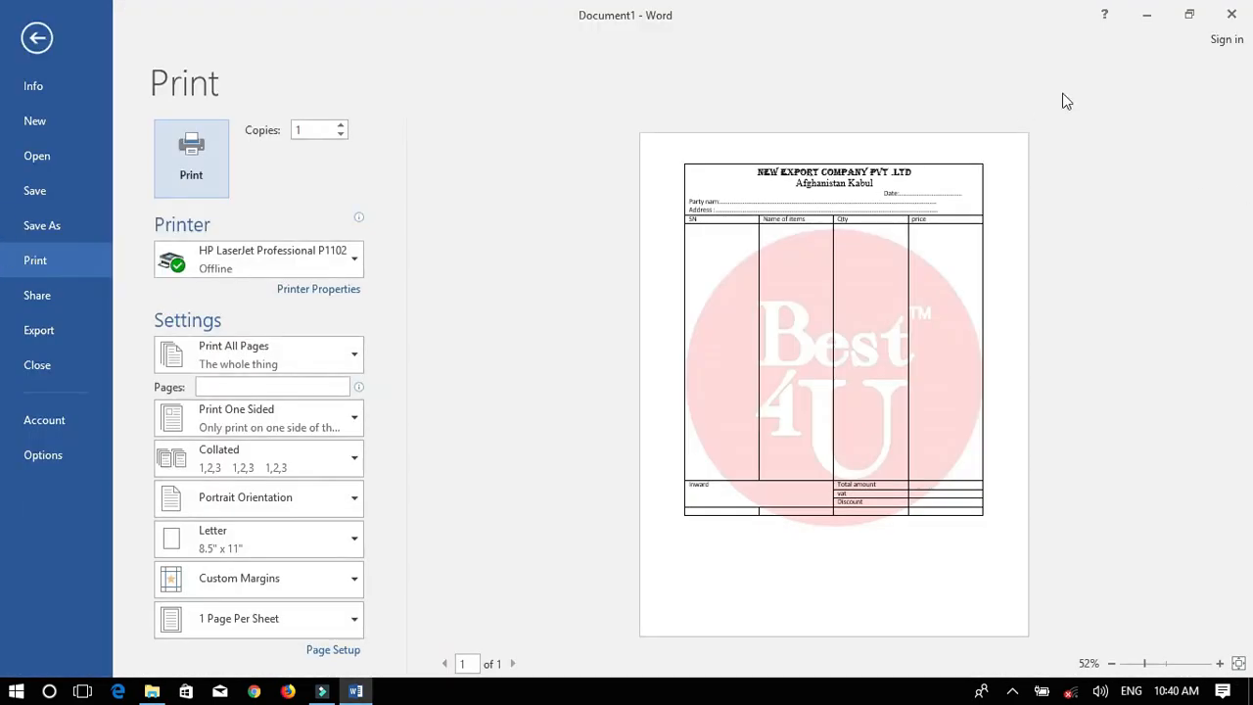
{"action": "left_click", "coordinate": [1230, 14]}
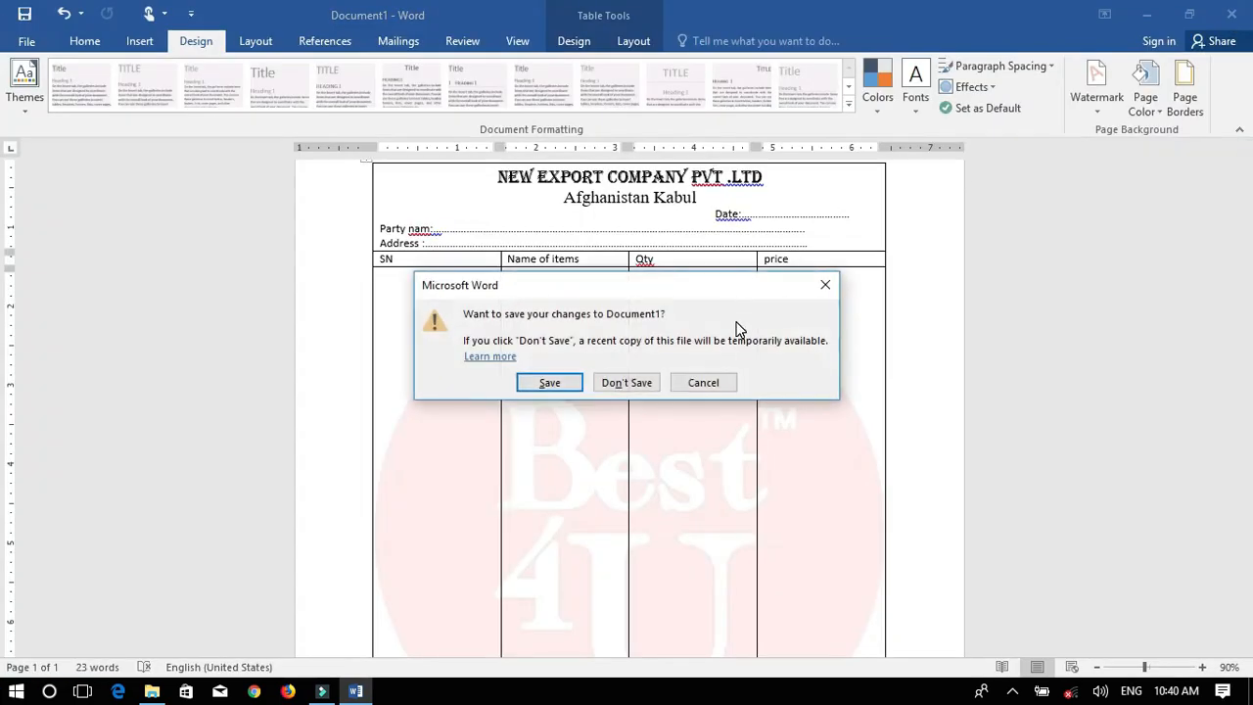
{"action": "left_click", "coordinate": [708, 383]}
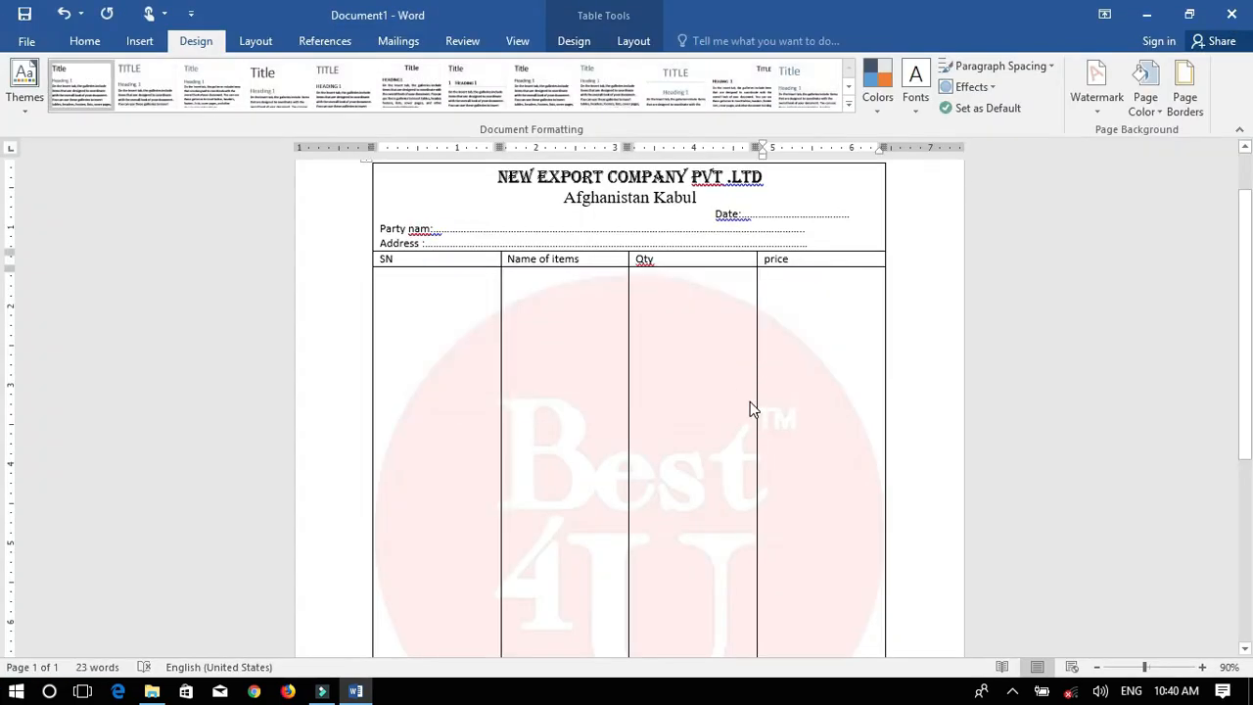